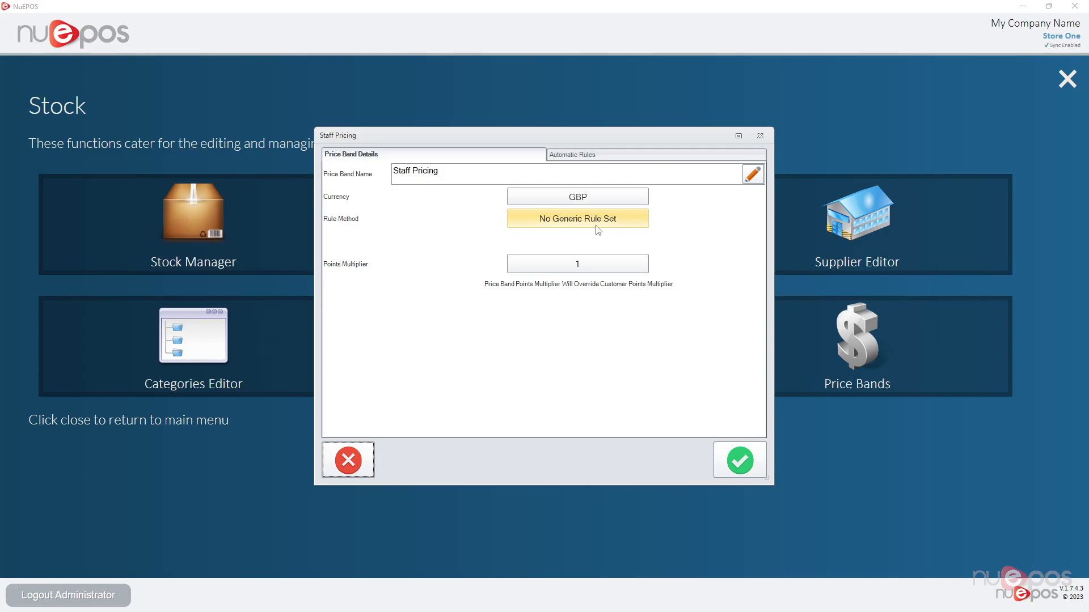
Set the Staff Pricing band's rule method to Cost Price Plus Percent.
{"action": "left_click", "coordinate": [597, 230]}
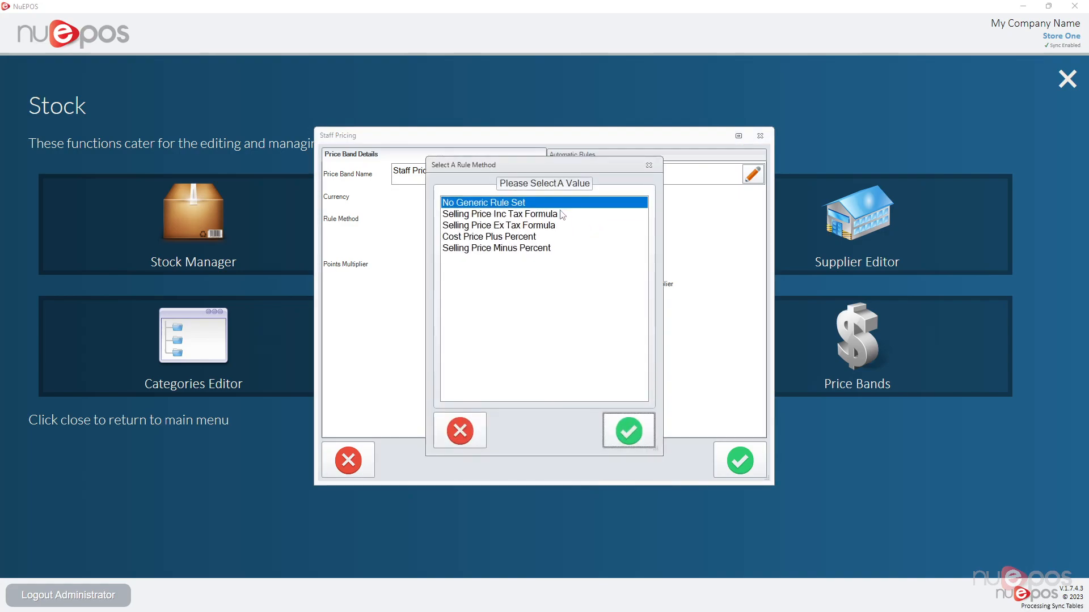
{"action": "left_click", "coordinate": [565, 248]}
{"action": "left_click", "coordinate": [567, 214]}
{"action": "left_click", "coordinate": [570, 226]}
{"action": "left_click", "coordinate": [569, 218]}
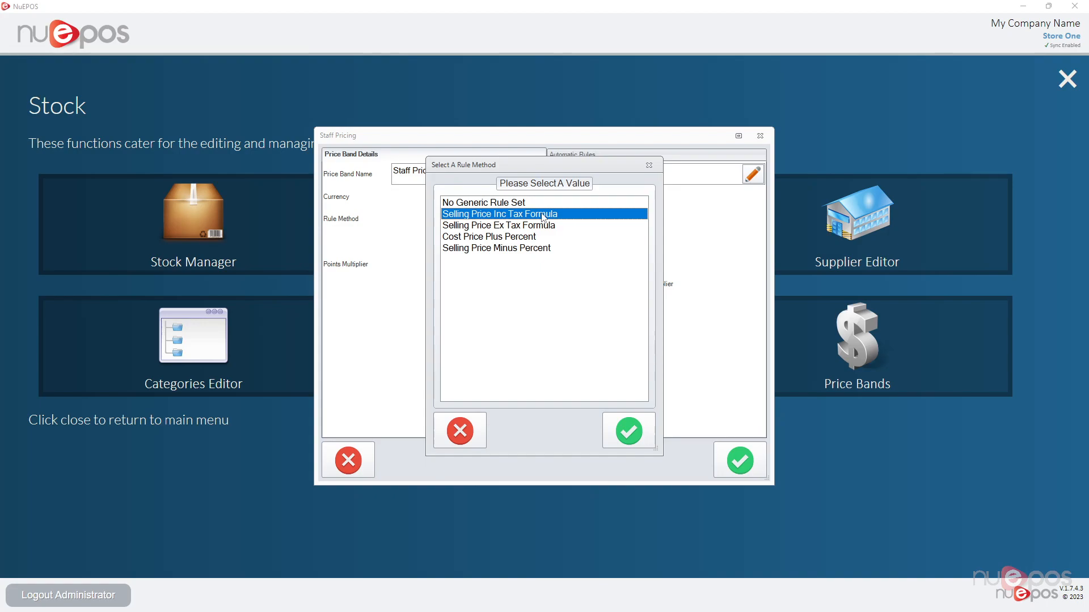
{"action": "left_click", "coordinate": [523, 238]}
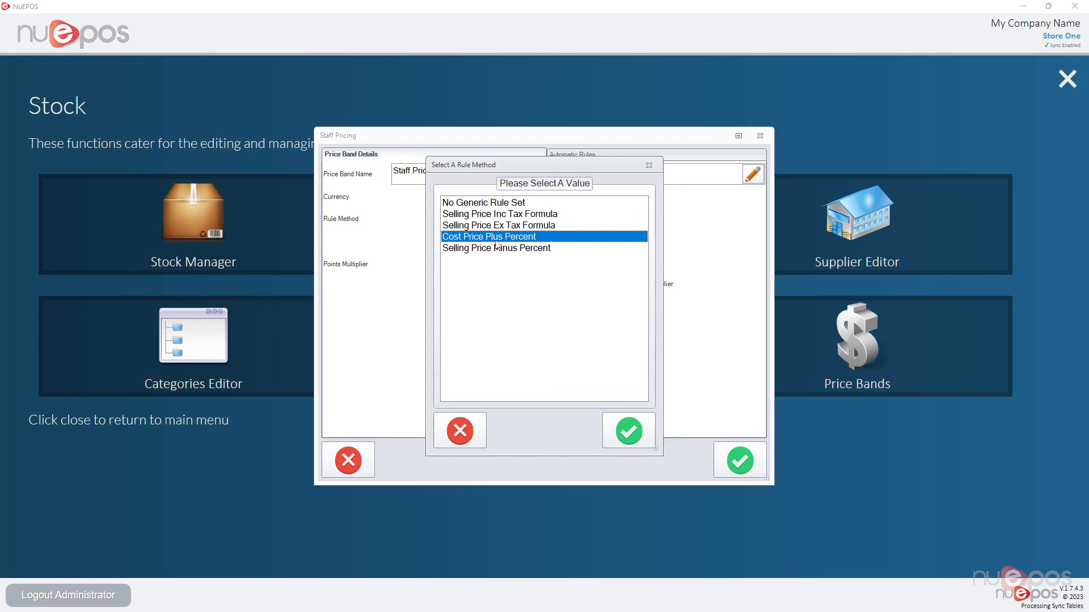
{"action": "left_click", "coordinate": [498, 248]}
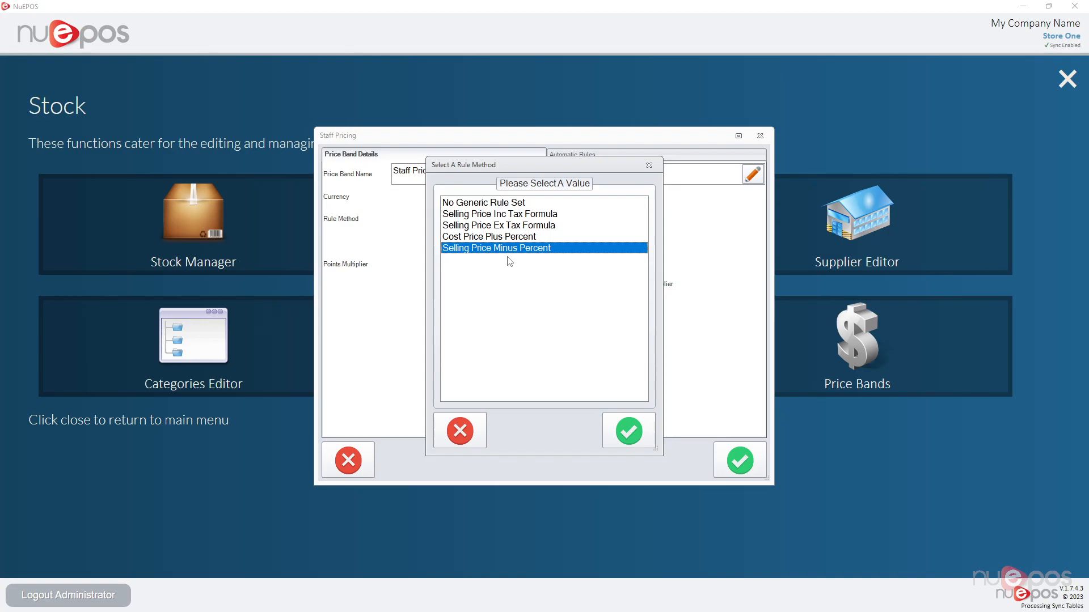
{"action": "left_click", "coordinate": [532, 237]}
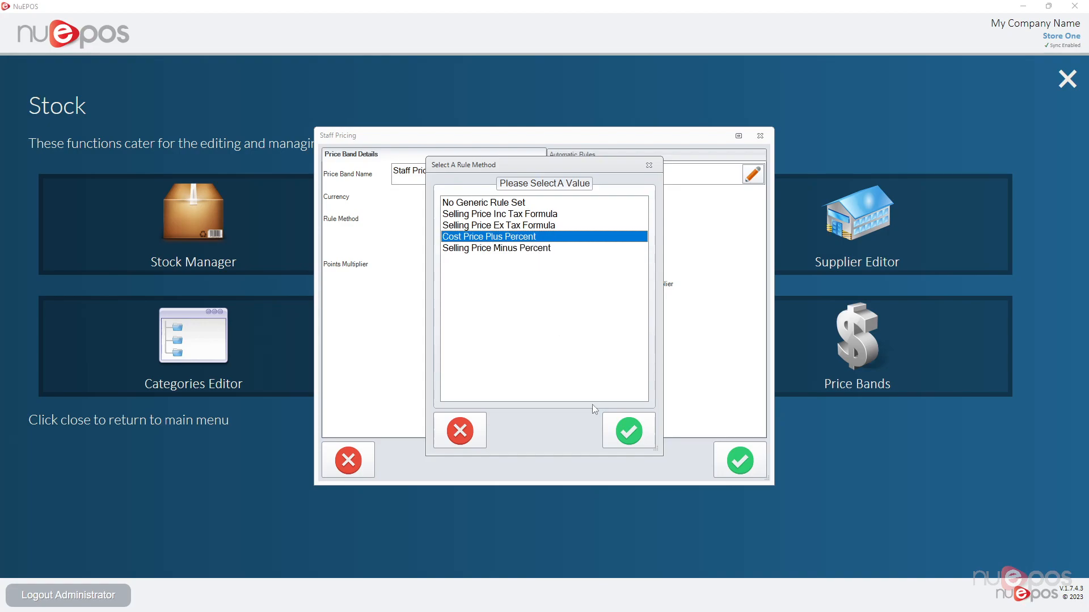
{"action": "left_click", "coordinate": [634, 437]}
Set the Staff Pricing band's percentage to 30% and save the price band.
{"action": "left_click", "coordinate": [587, 244]}
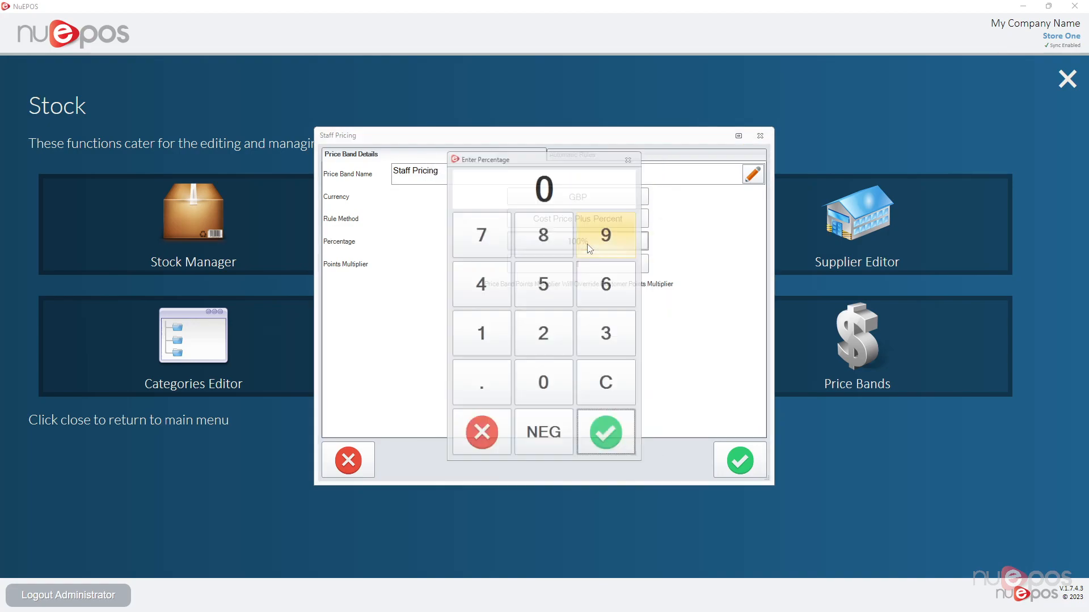
{"action": "type", "text": "30"}
{"action": "key", "text": "Return"}
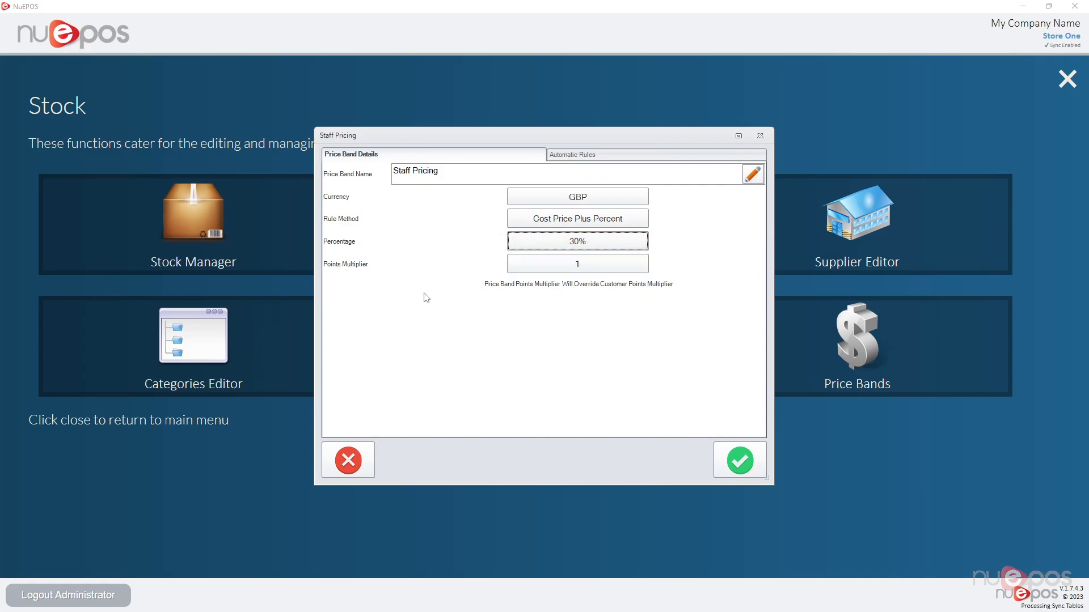
{"action": "left_click", "coordinate": [609, 267]}
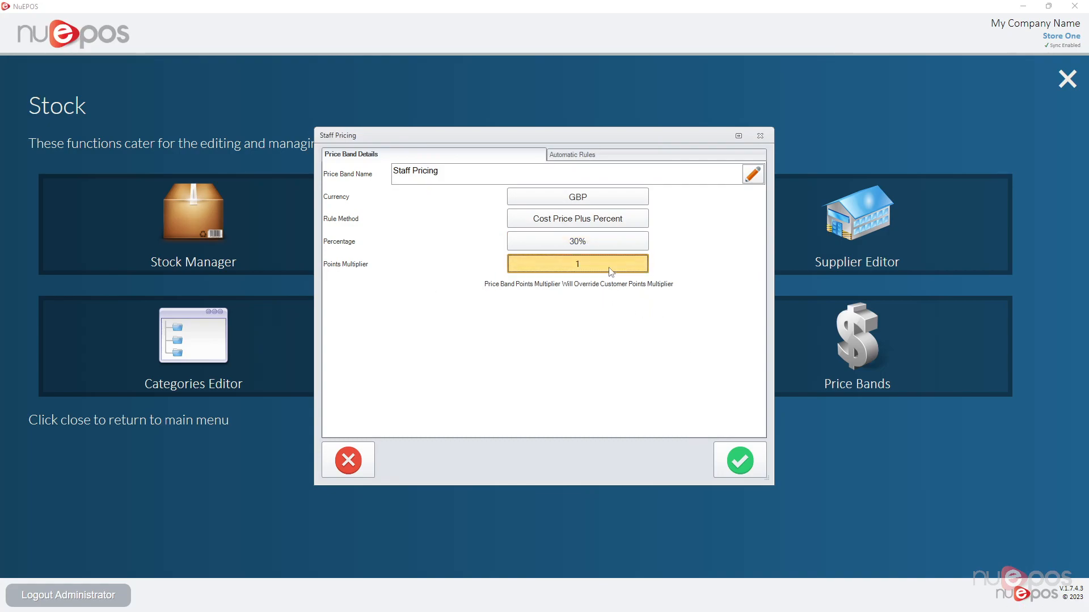
{"action": "left_click", "coordinate": [740, 460]}
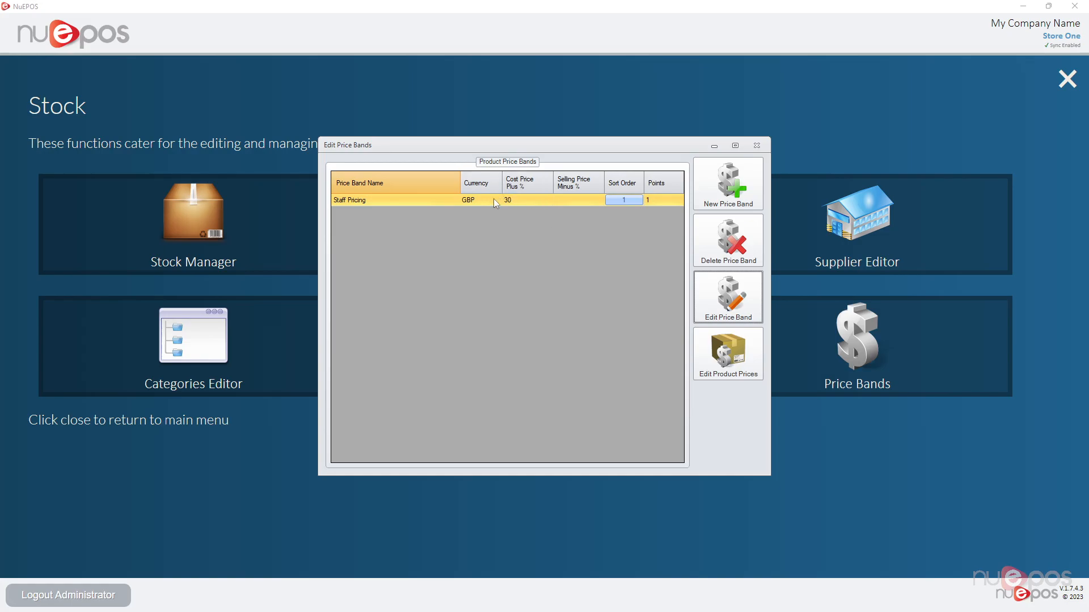
Add Jack Daniels Single 25ml to the Staff Pricing band's product prices, finding it with the search text "jack".
{"action": "left_click", "coordinate": [722, 371]}
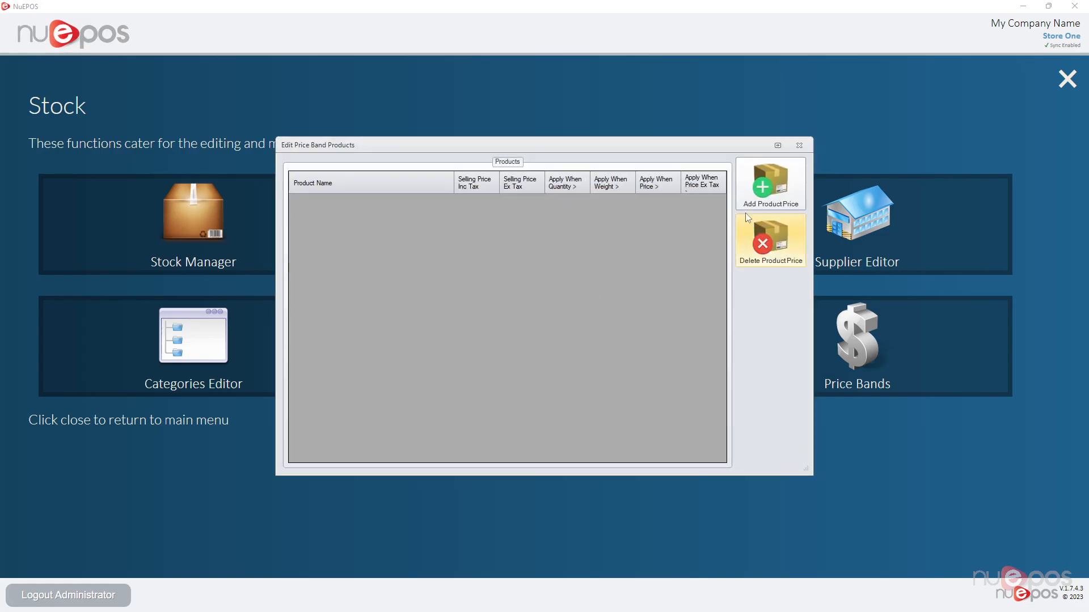
{"action": "left_click", "coordinate": [763, 190]}
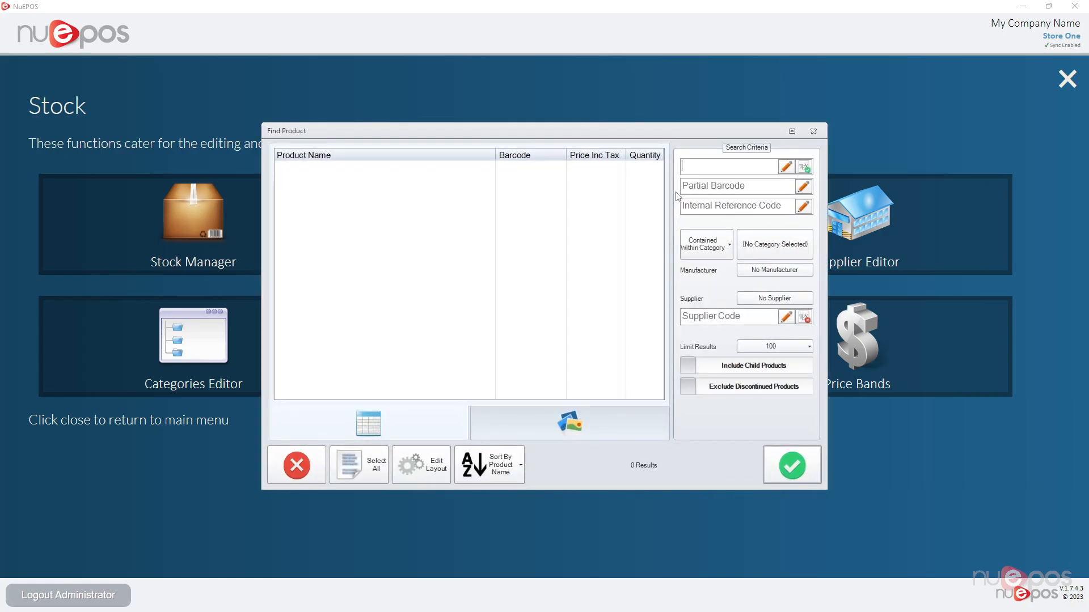
{"action": "type", "text": "jack"}
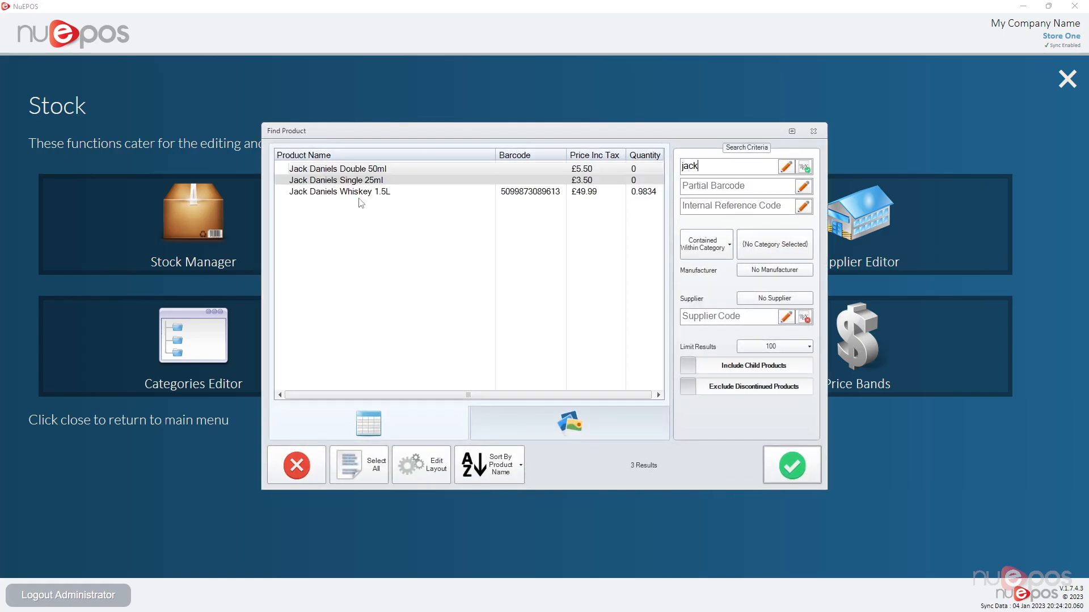
{"action": "left_click", "coordinate": [383, 180]}
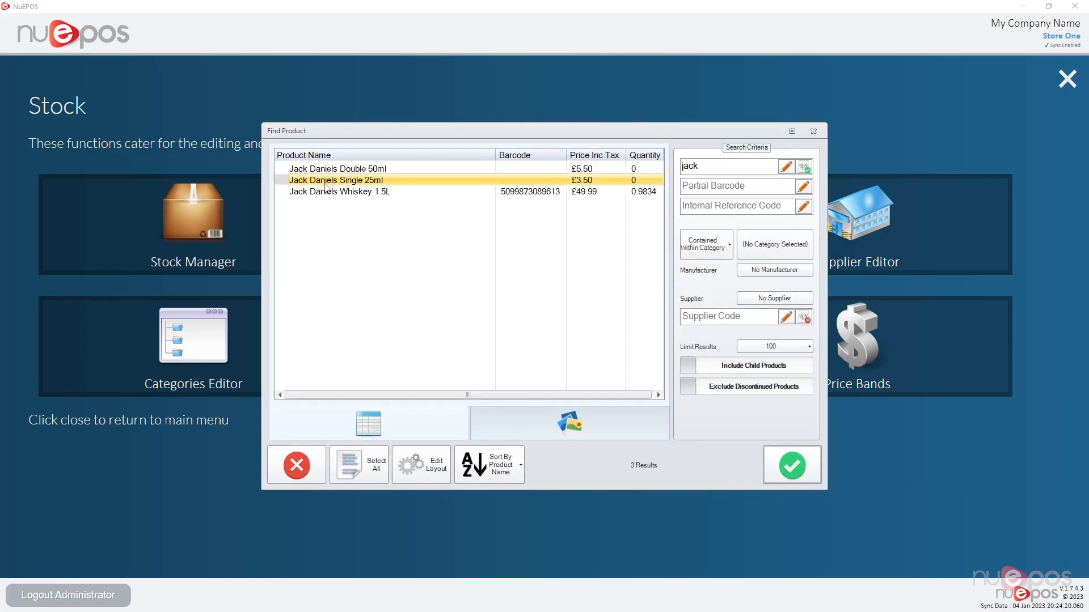
{"action": "left_click", "coordinate": [771, 452]}
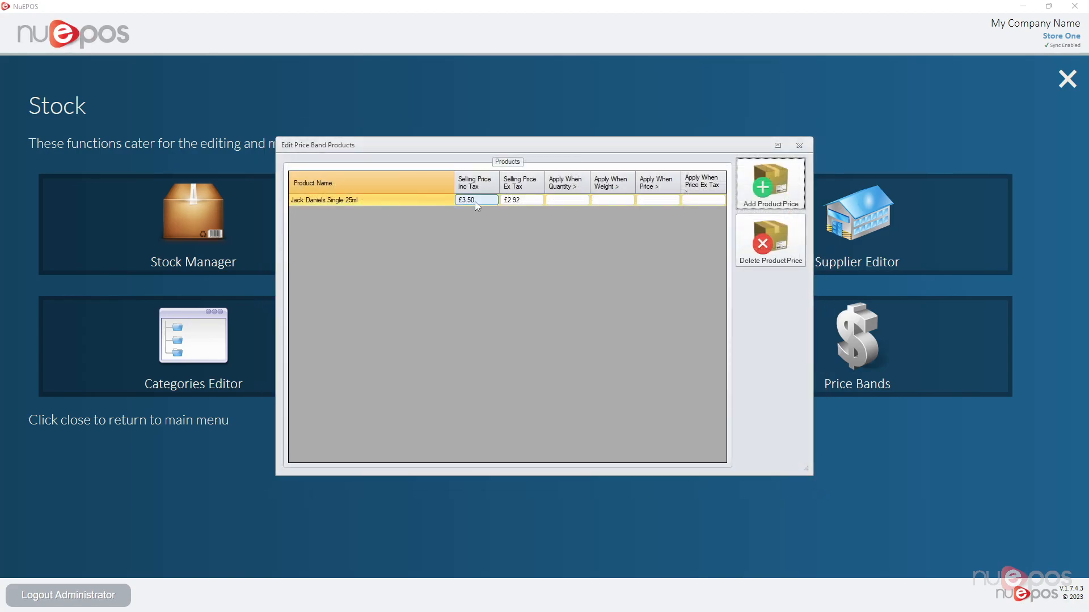
Set the band's tax-inclusive selling price for Jack Daniels Single 25ml to £3.20 and close the product price list.
{"action": "left_click", "coordinate": [476, 202]}
{"action": "type", "text": "320"}
{"action": "key", "text": "Return"}
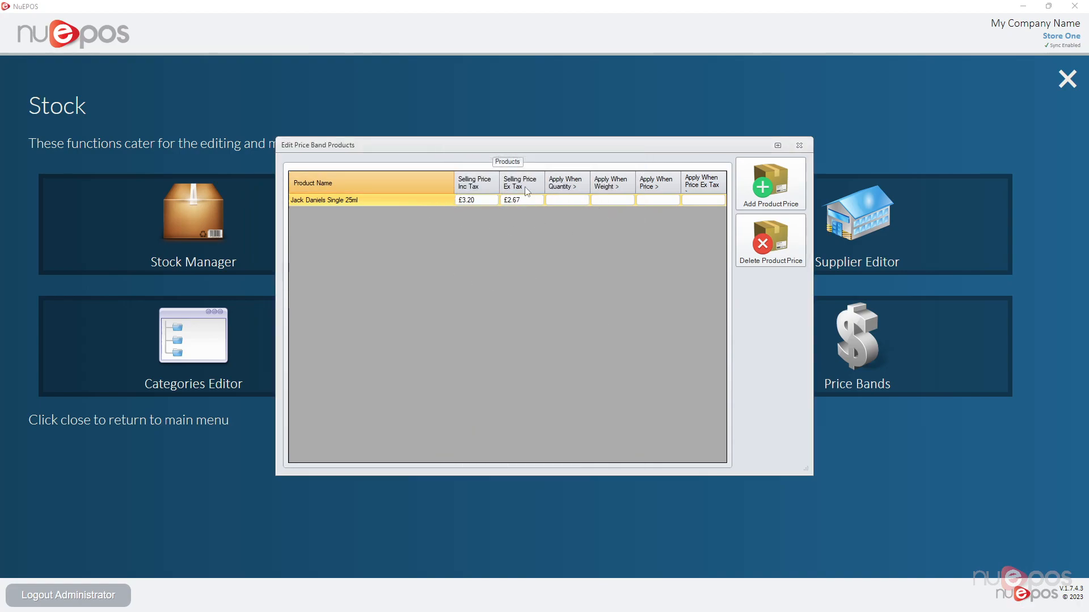
{"action": "left_click", "coordinate": [799, 146]}
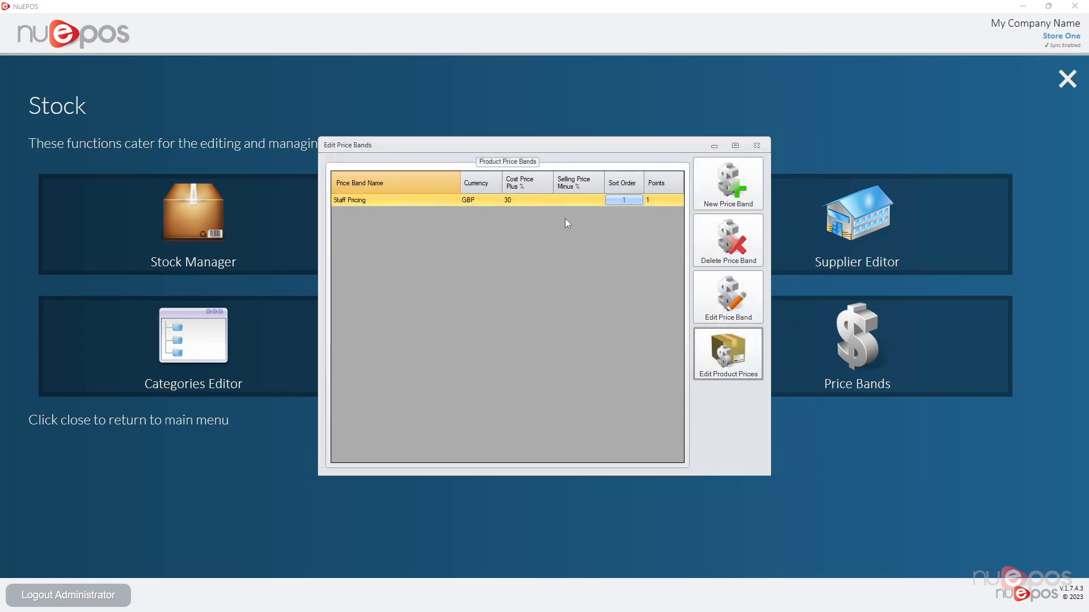
Close the price bands and stock functions and open Sales Mode.
{"action": "left_click", "coordinate": [756, 146]}
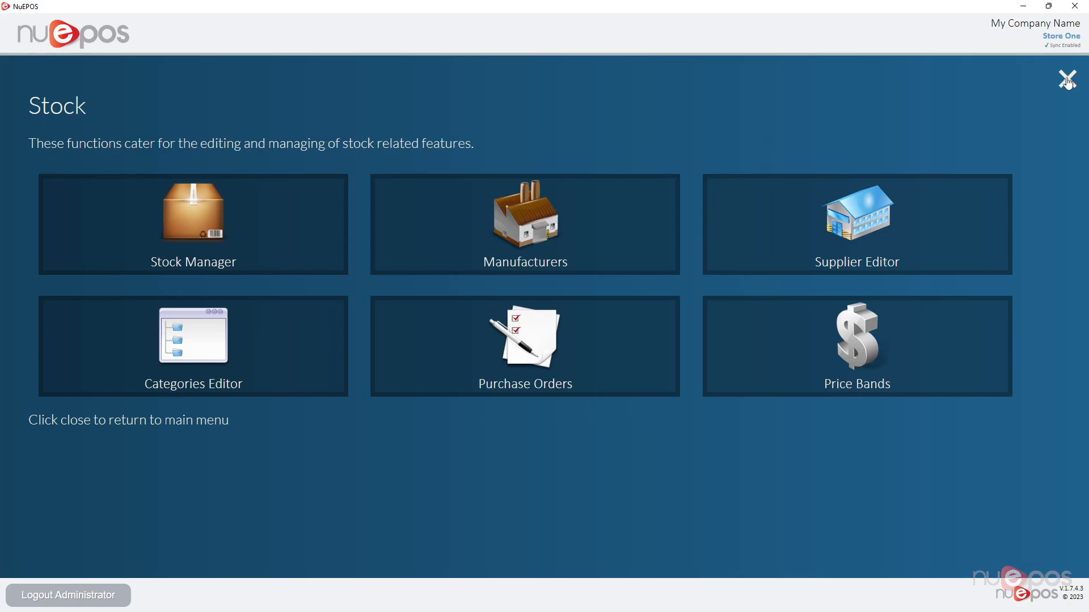
{"action": "left_click", "coordinate": [1066, 79]}
{"action": "left_click", "coordinate": [155, 107]}
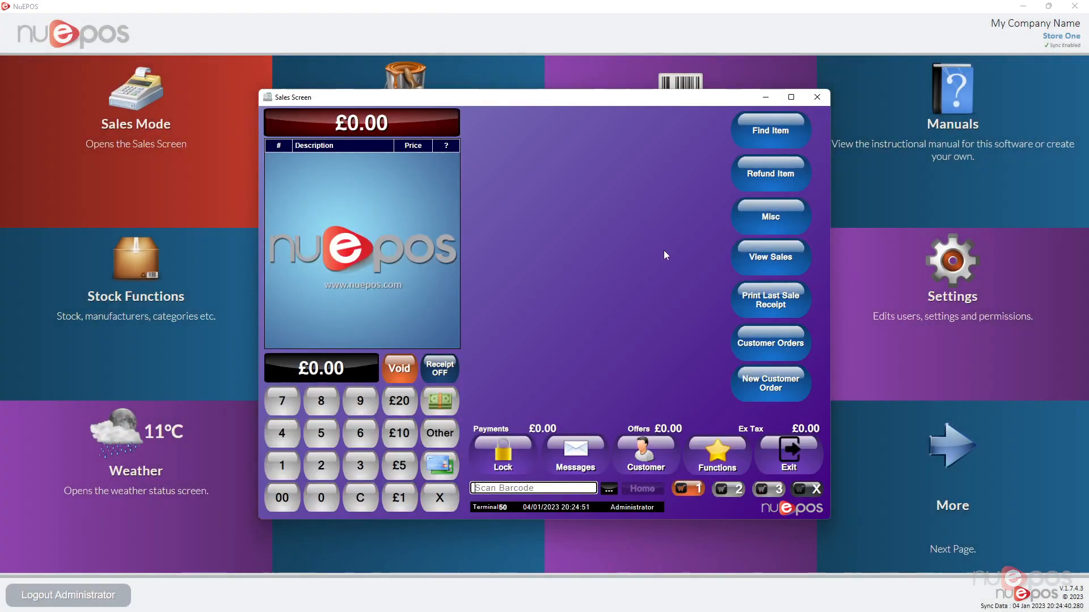
Maximise the sales screen and add Jack Daniels Whiskey 1.5L to the cart using the product search "jack danie".
{"action": "left_click", "coordinate": [790, 97]}
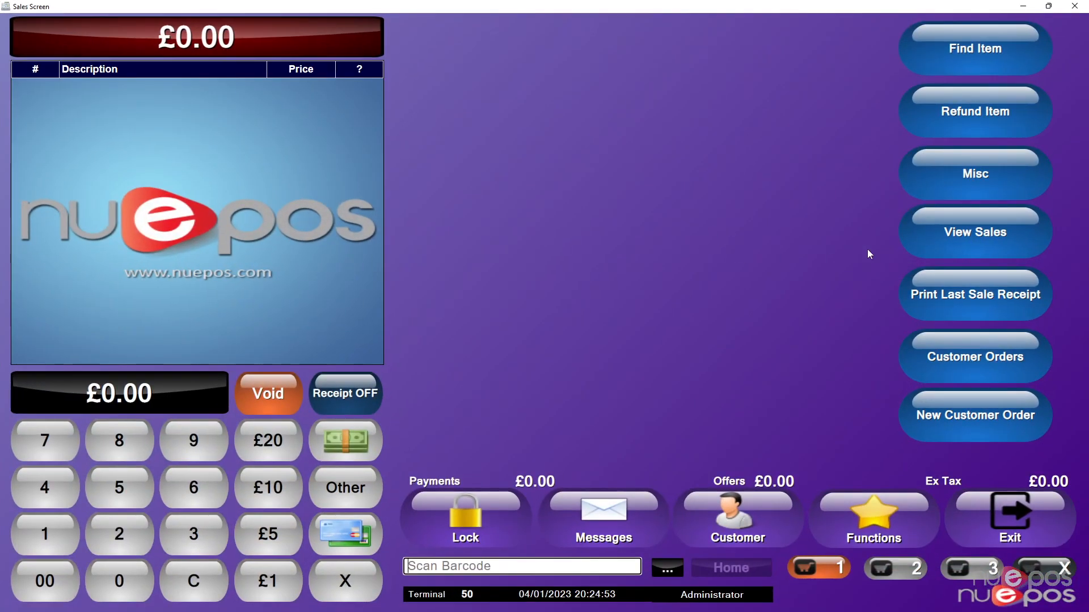
{"action": "left_click", "coordinate": [949, 133]}
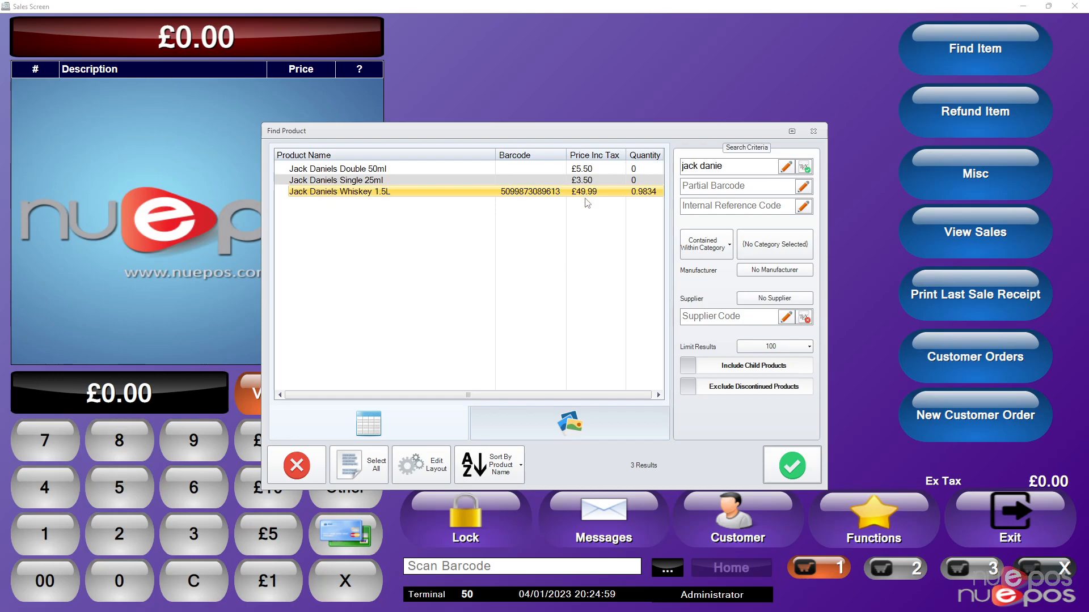
{"action": "left_click", "coordinate": [788, 462]}
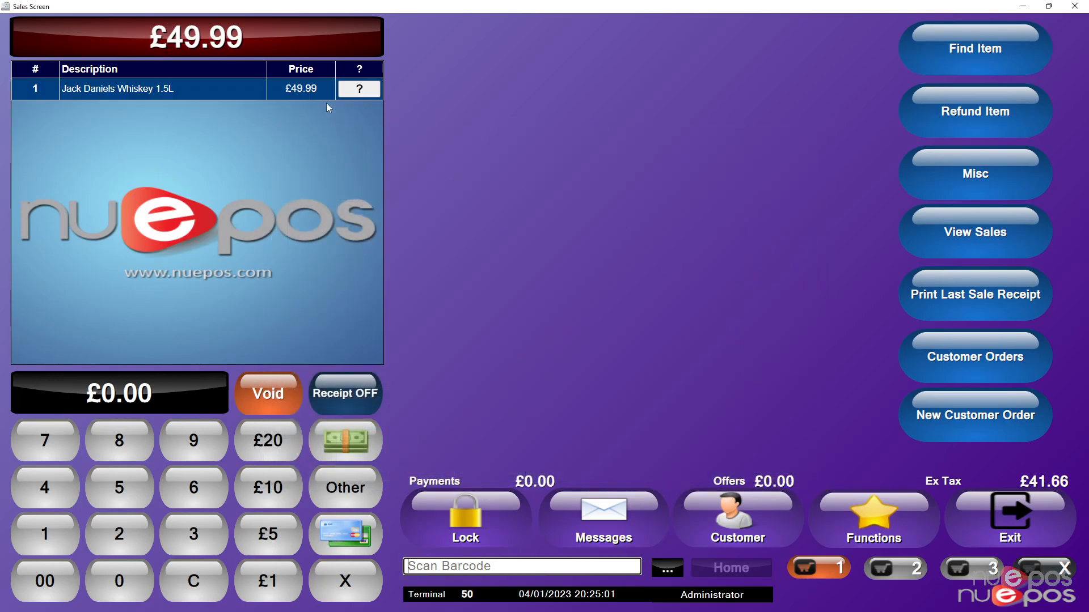
Apply the Staff Pricing price band to the cart and return to the main sales buttons.
{"action": "left_click", "coordinate": [869, 521]}
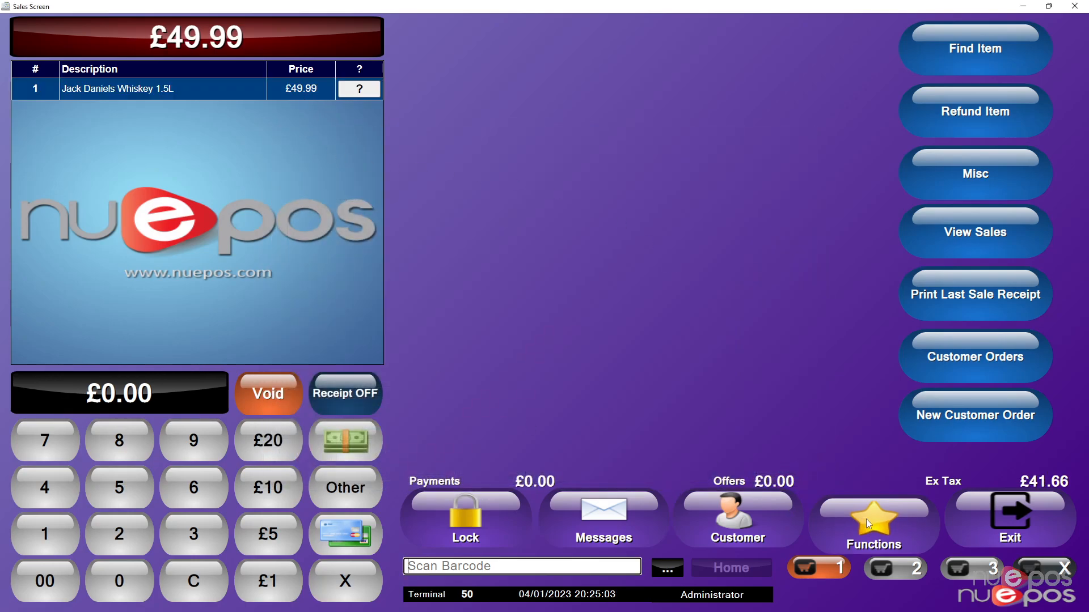
{"action": "left_click", "coordinate": [769, 149]}
{"action": "left_click", "coordinate": [342, 214]}
{"action": "left_click", "coordinate": [750, 431]}
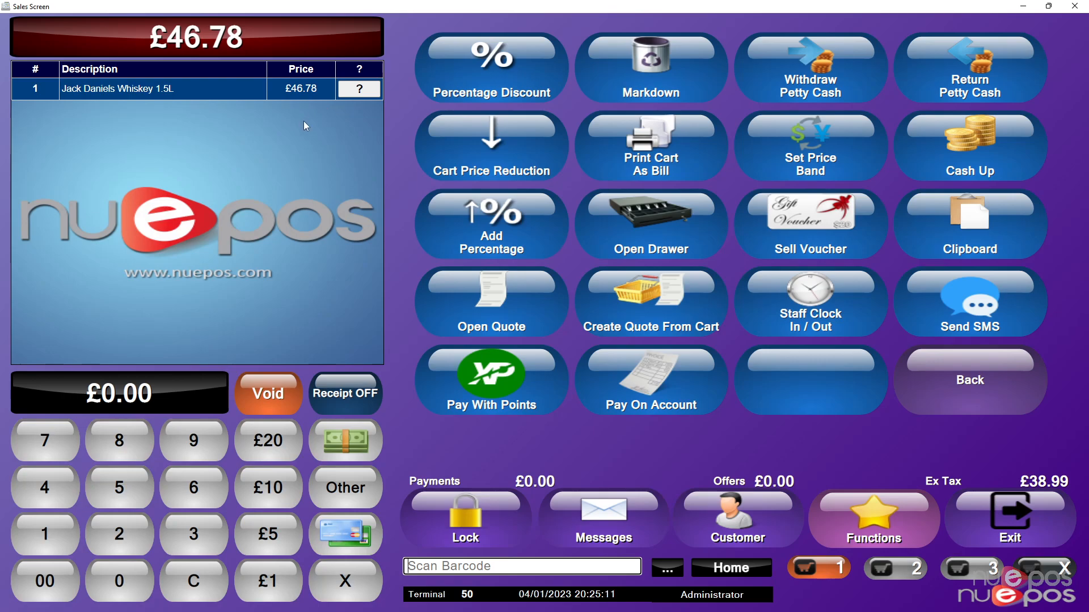
{"action": "left_click", "coordinate": [959, 397]}
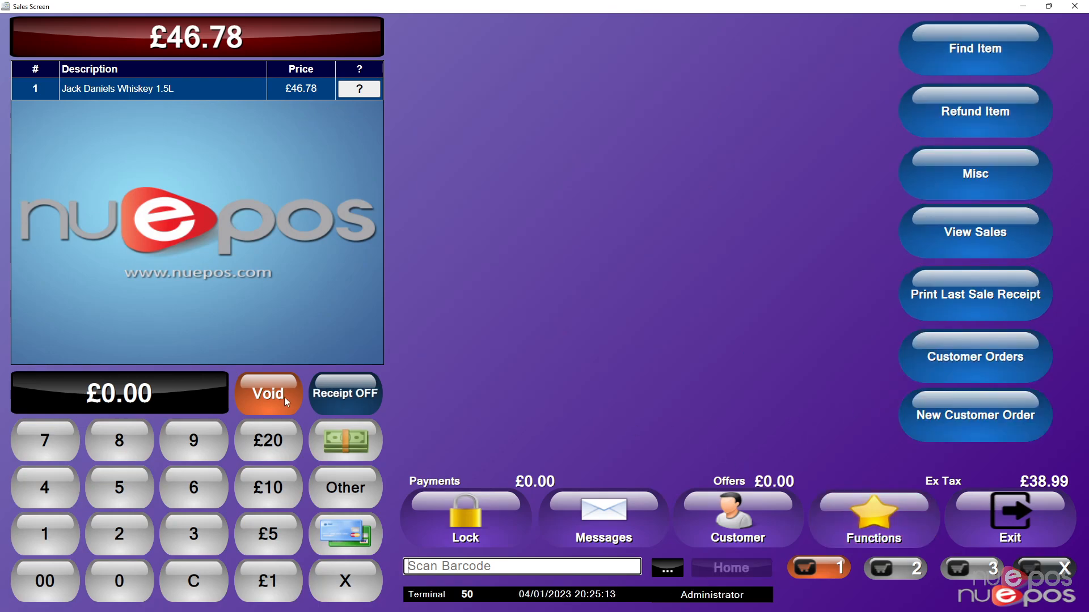
Check which price band is applied in the sales cart information, and close it.
{"action": "left_click", "coordinate": [179, 392]}
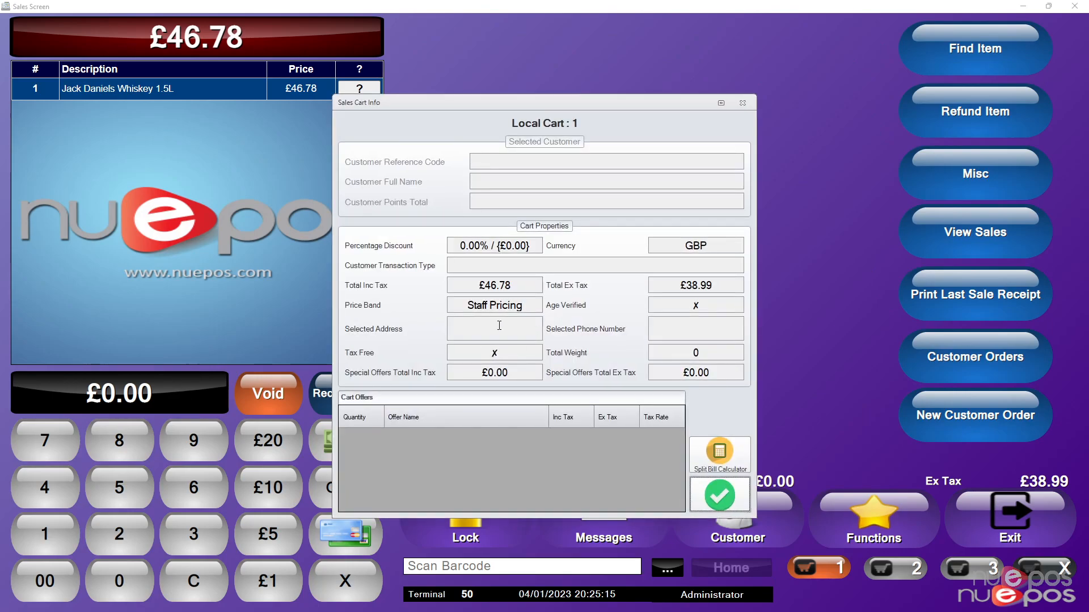
{"action": "left_click", "coordinate": [514, 306]}
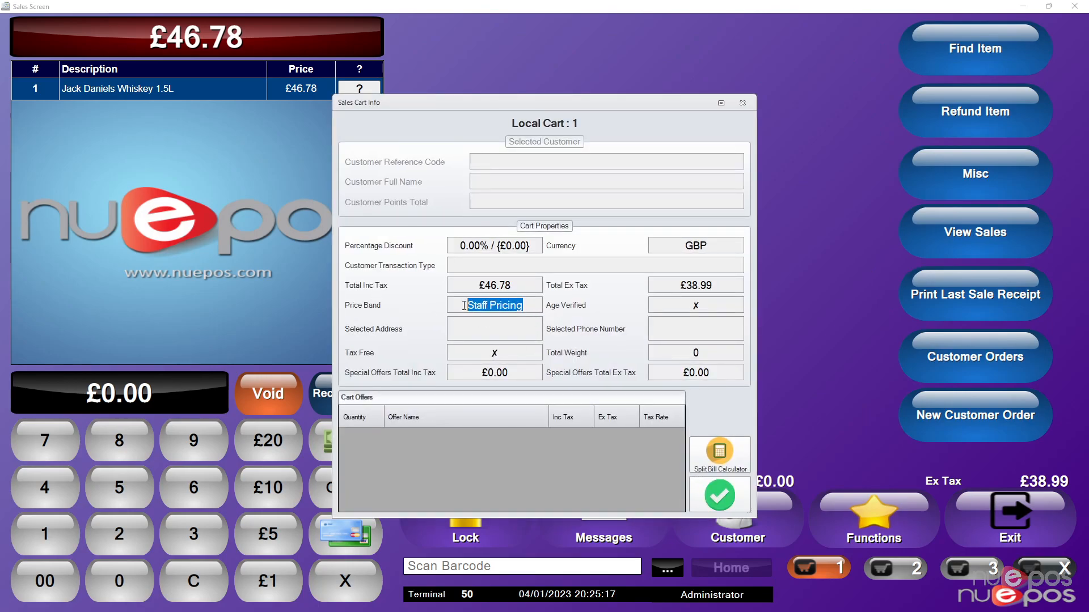
{"action": "left_click", "coordinate": [719, 491]}
Void the current sale and add Jack Daniels Single 25ml to the cart using the product search "jack danie".
{"action": "left_click", "coordinate": [273, 396]}
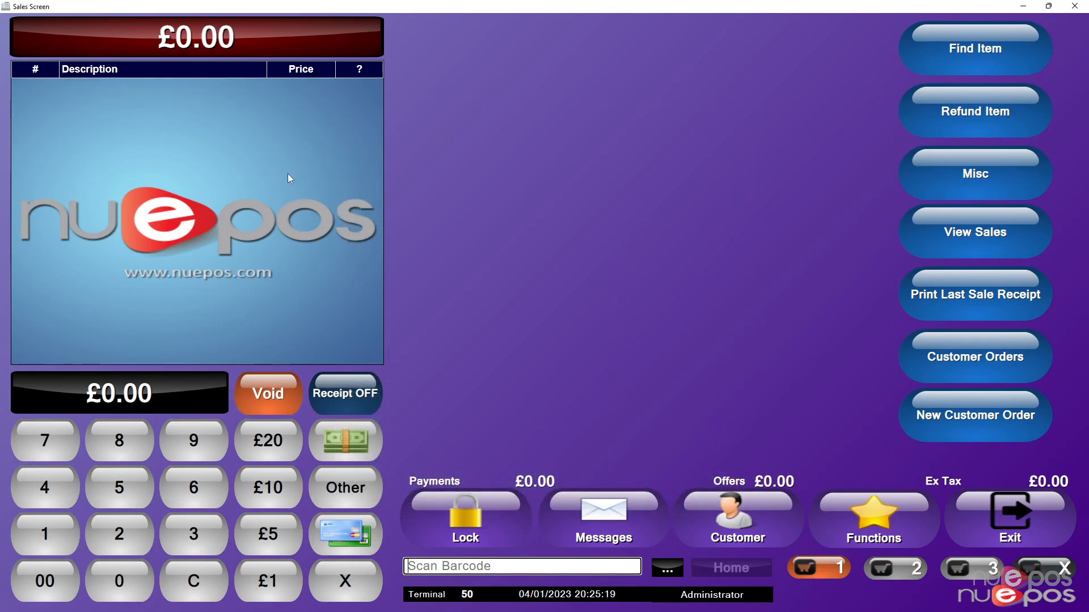
{"action": "left_click", "coordinate": [961, 82]}
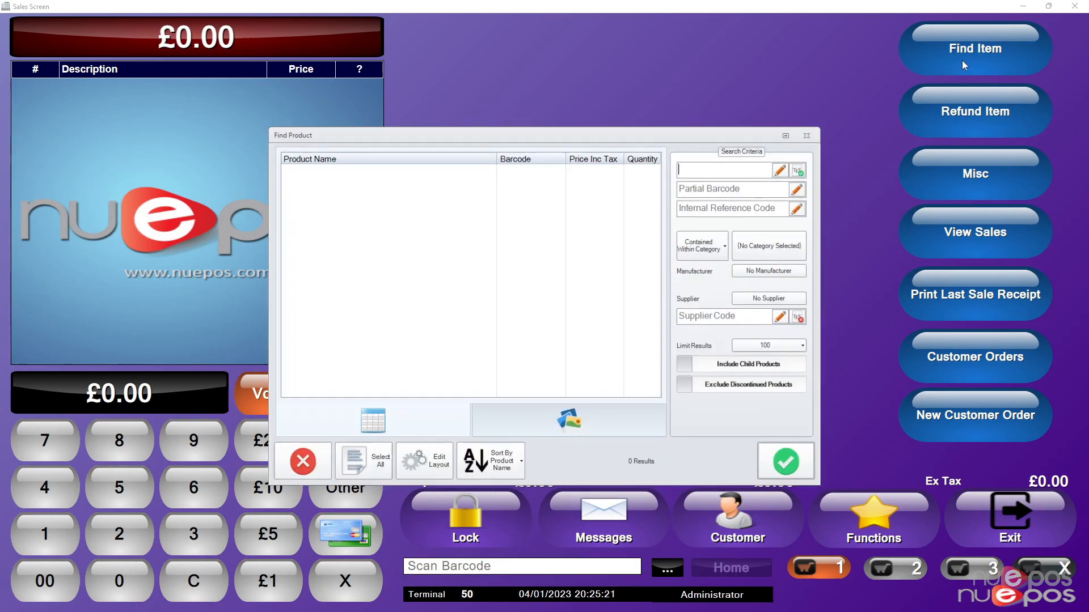
{"action": "type", "text": "jack danie"}
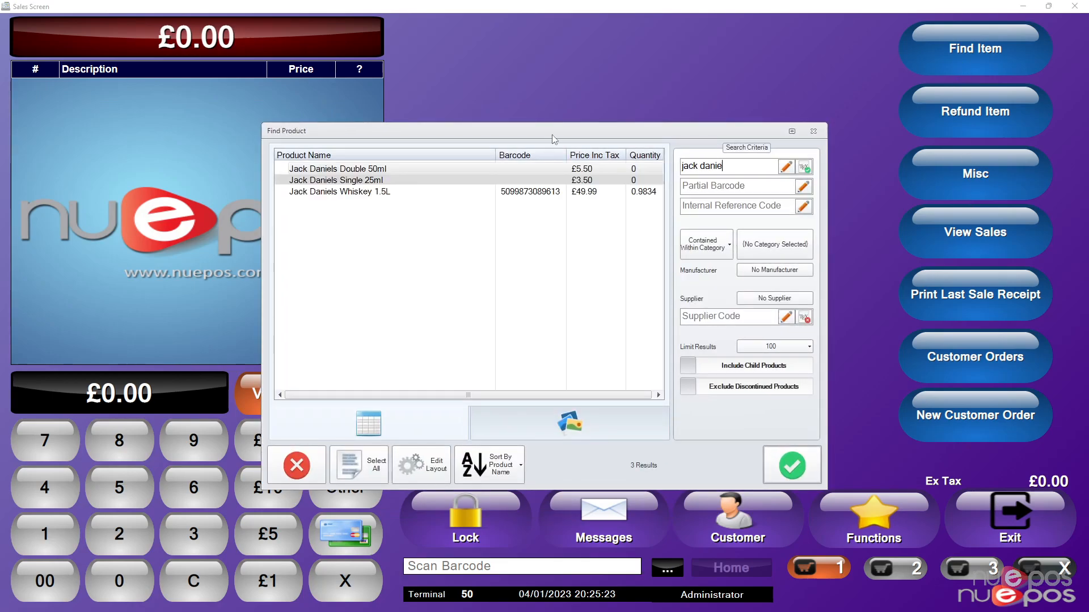
{"action": "left_click", "coordinate": [378, 181]}
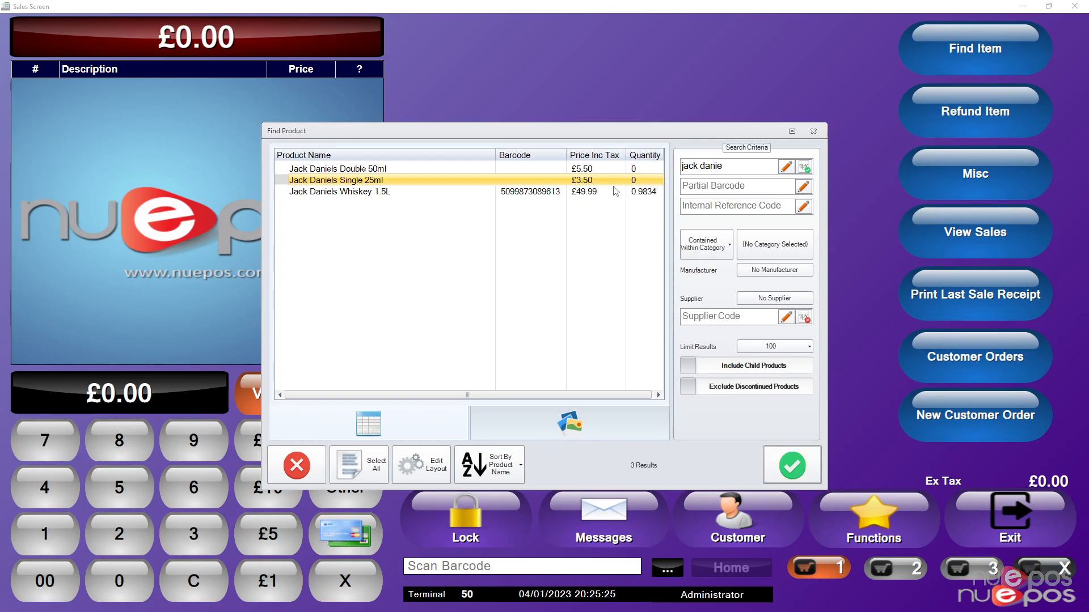
{"action": "left_click", "coordinate": [804, 457]}
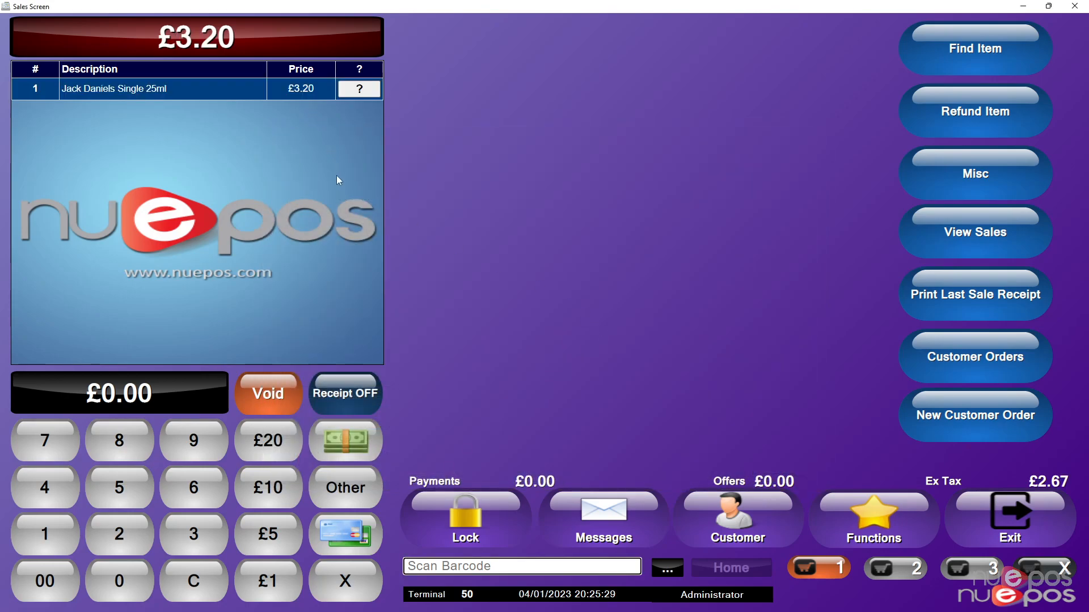
Examine the price band prices in the product details of the Jack Daniels Single 25ml cart item.
{"action": "left_click", "coordinate": [359, 96]}
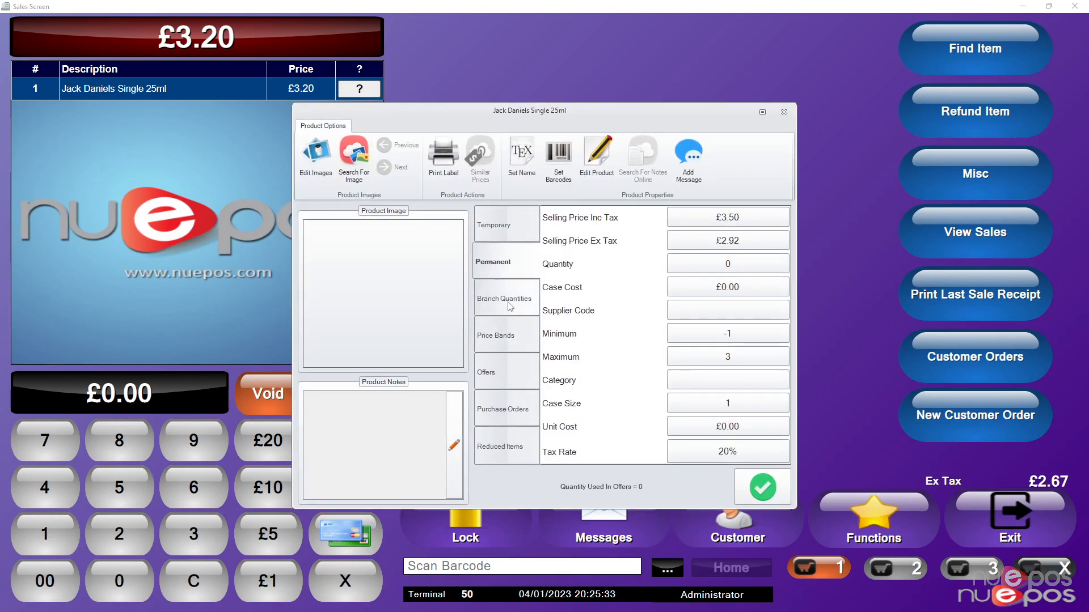
{"action": "left_click", "coordinate": [509, 306]}
{"action": "left_click", "coordinate": [510, 335]}
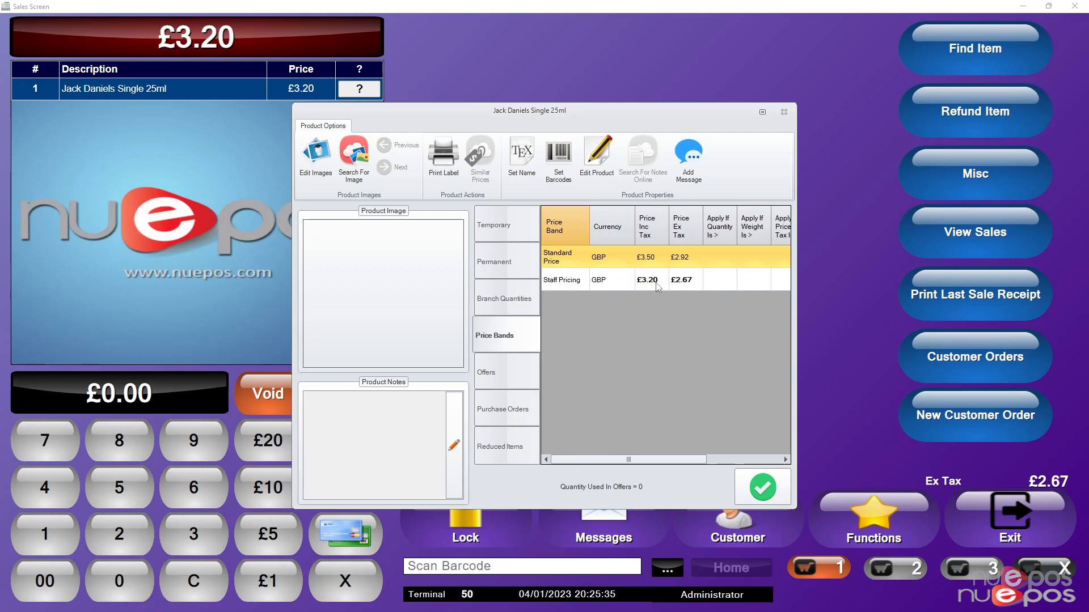
{"action": "left_click", "coordinate": [759, 486]}
Clear the sale and reset its price band to No Price Band before exiting the sales screen.
{"action": "left_click", "coordinate": [277, 395]}
{"action": "left_click", "coordinate": [867, 510]}
{"action": "left_click", "coordinate": [810, 158]}
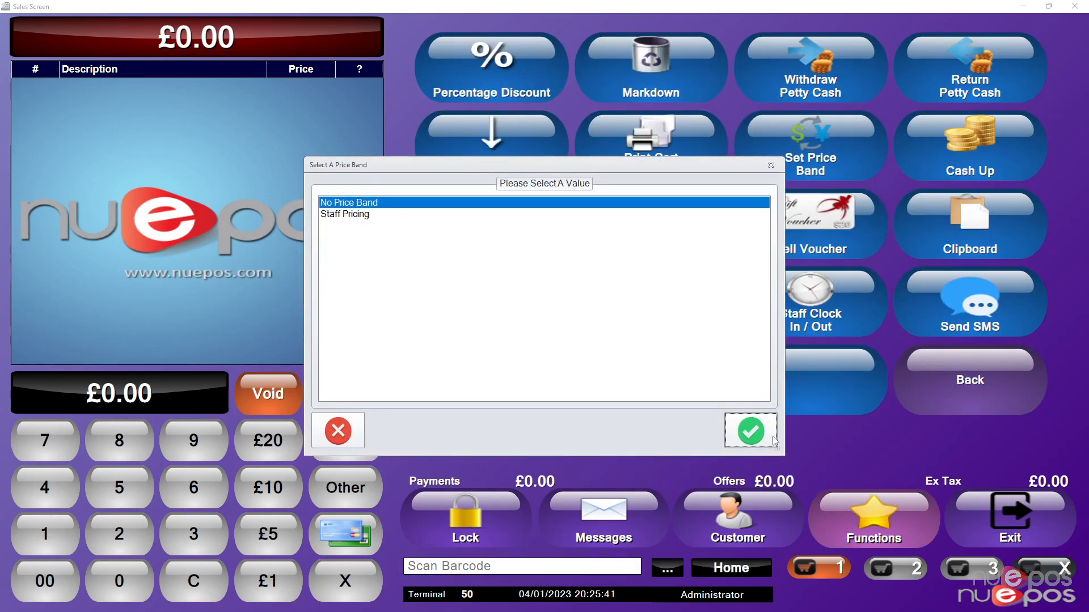
{"action": "left_click", "coordinate": [774, 431]}
{"action": "left_click", "coordinate": [995, 505]}
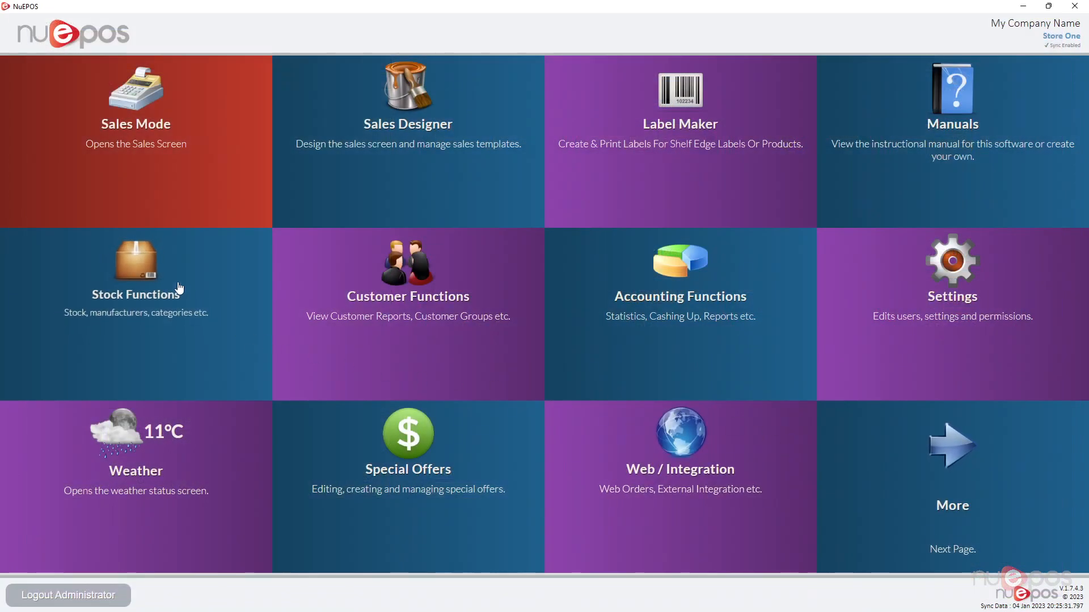
List all products in the Stock Manager and open the price bands and margins of Jack Daniels Whiskey 1.5L.
{"action": "left_click", "coordinate": [151, 272]}
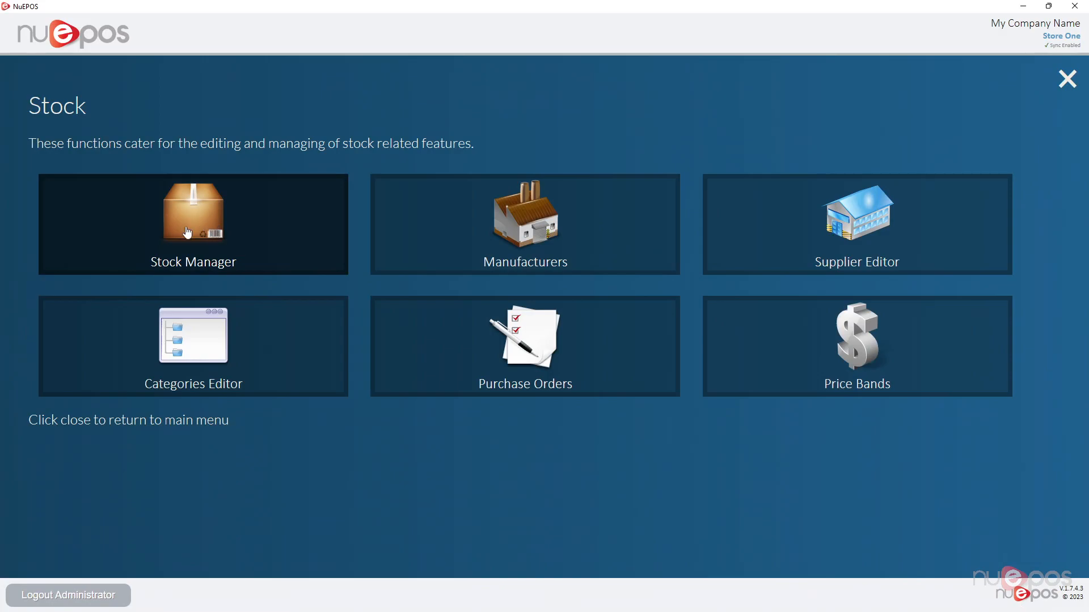
{"action": "left_click", "coordinate": [185, 233]}
{"action": "left_click", "coordinate": [752, 419]}
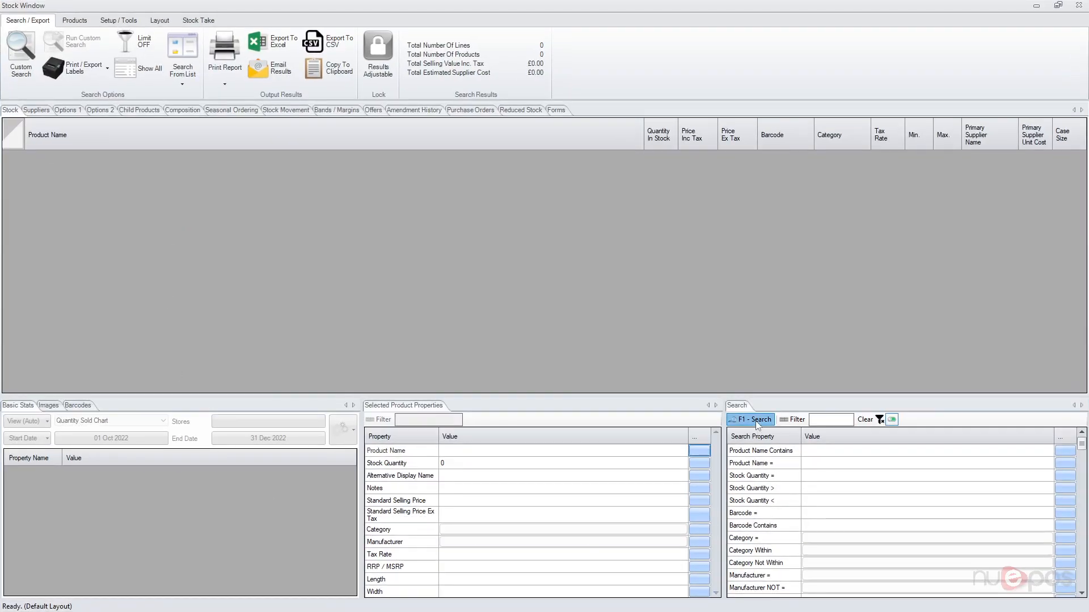
{"action": "left_click", "coordinate": [67, 183]}
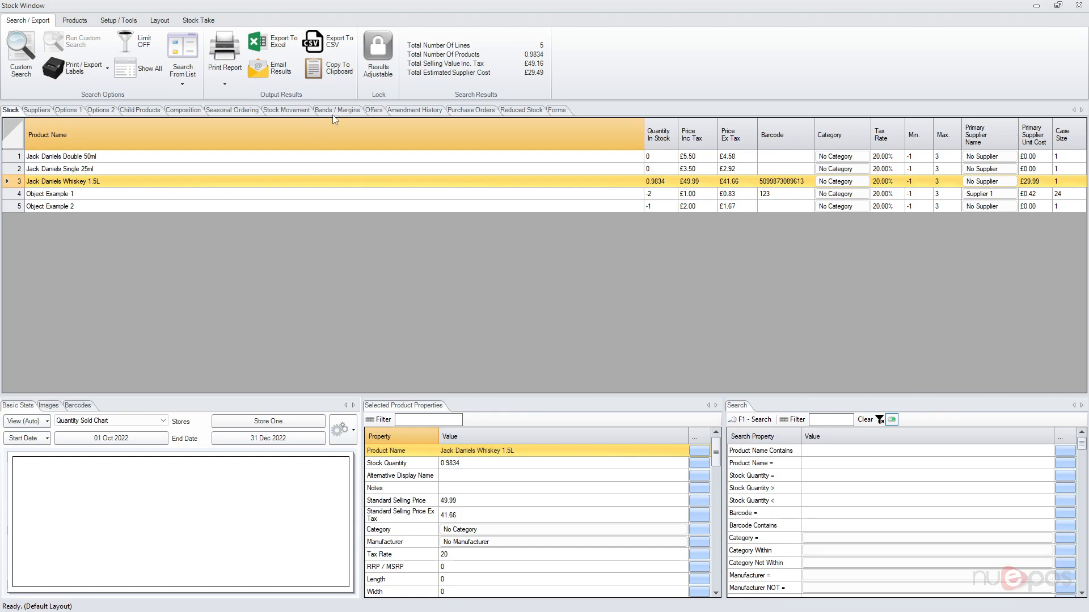
{"action": "left_click", "coordinate": [350, 111]}
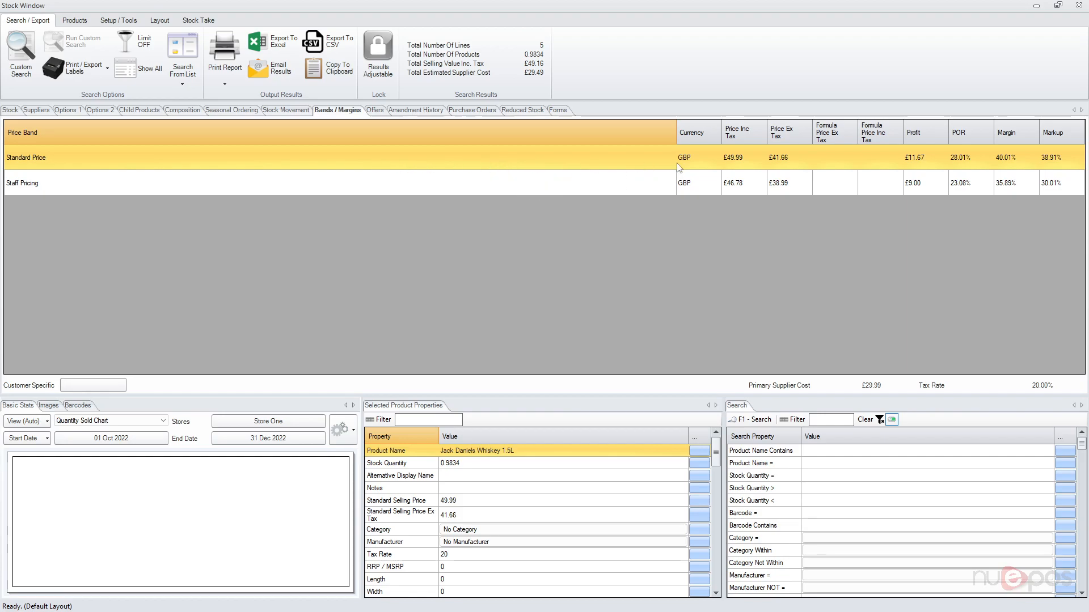
Compare the prices, profit, POR, margin and markup of the Standard Price and Staff Pricing bands.
{"action": "left_click", "coordinate": [218, 186]}
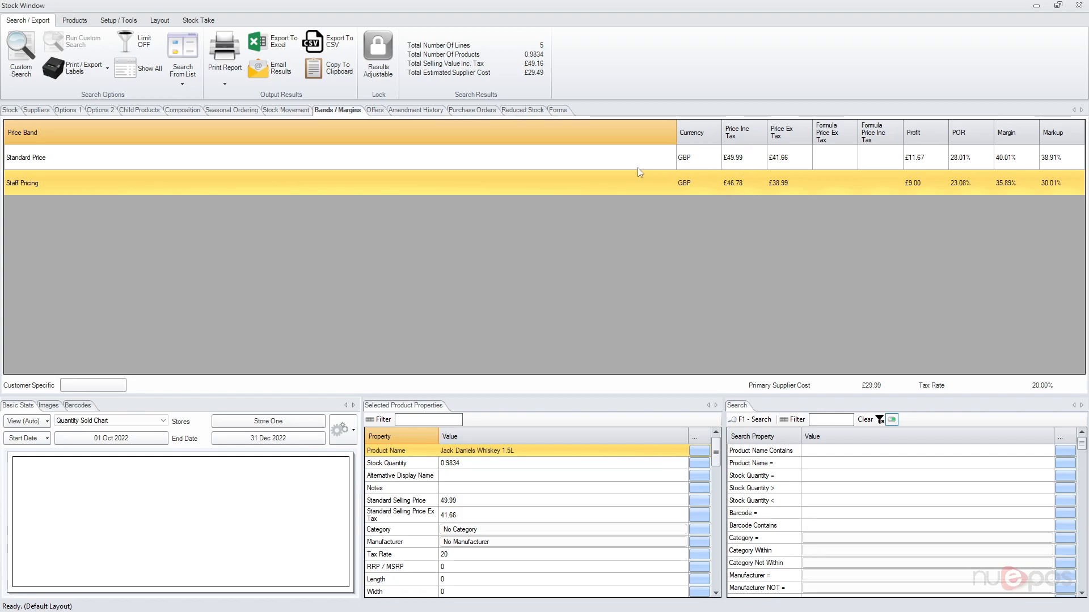
{"action": "left_click", "coordinate": [607, 161]}
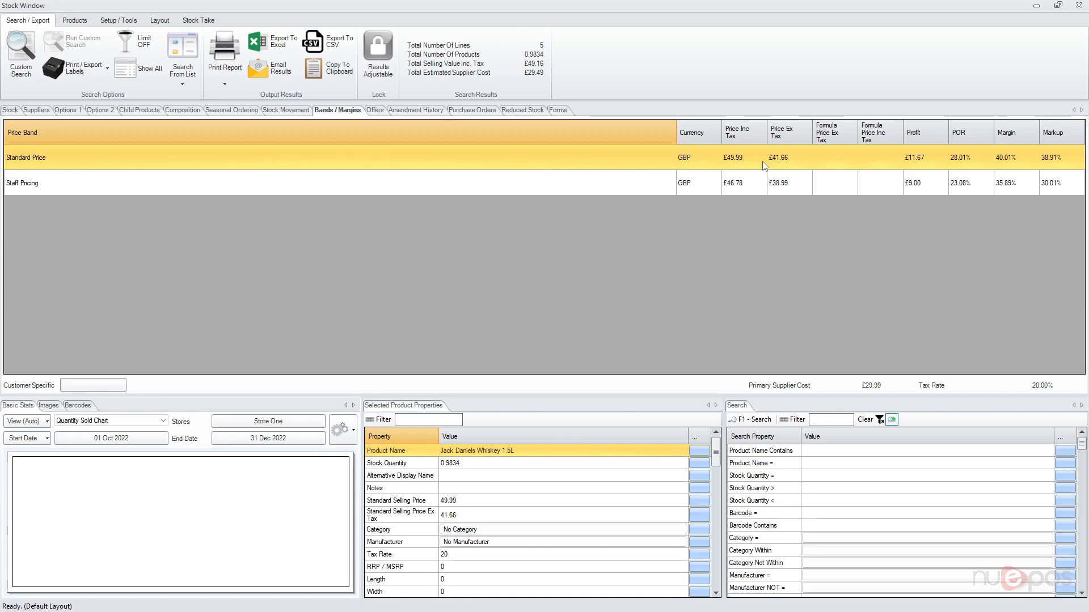
{"action": "left_click_drag", "start_coordinate": [934, 159], "coordinate": [947, 228]}
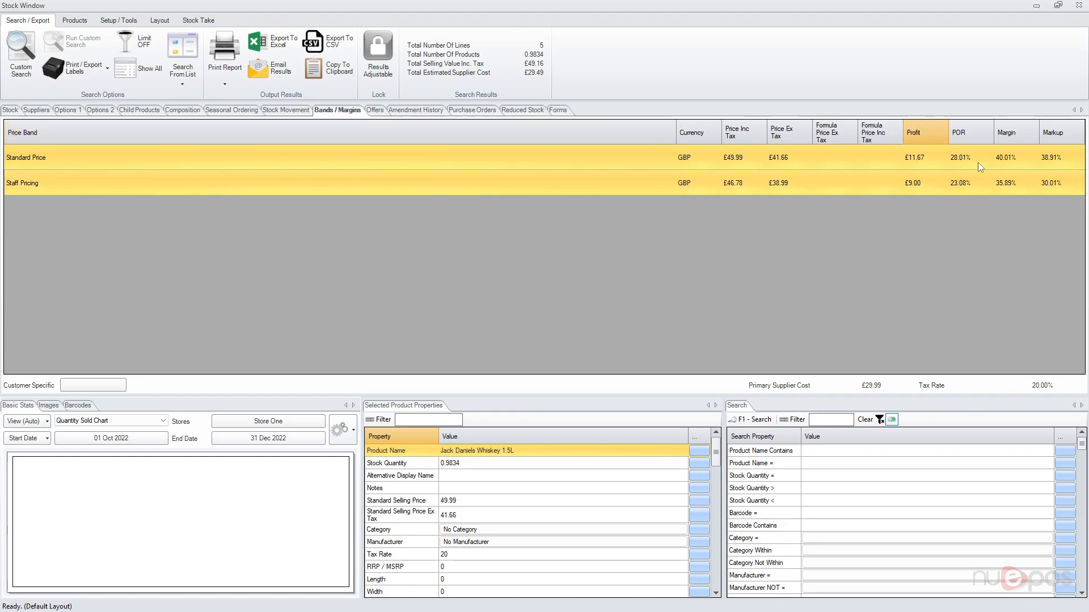
{"action": "left_click_drag", "start_coordinate": [1015, 157], "coordinate": [1020, 195]}
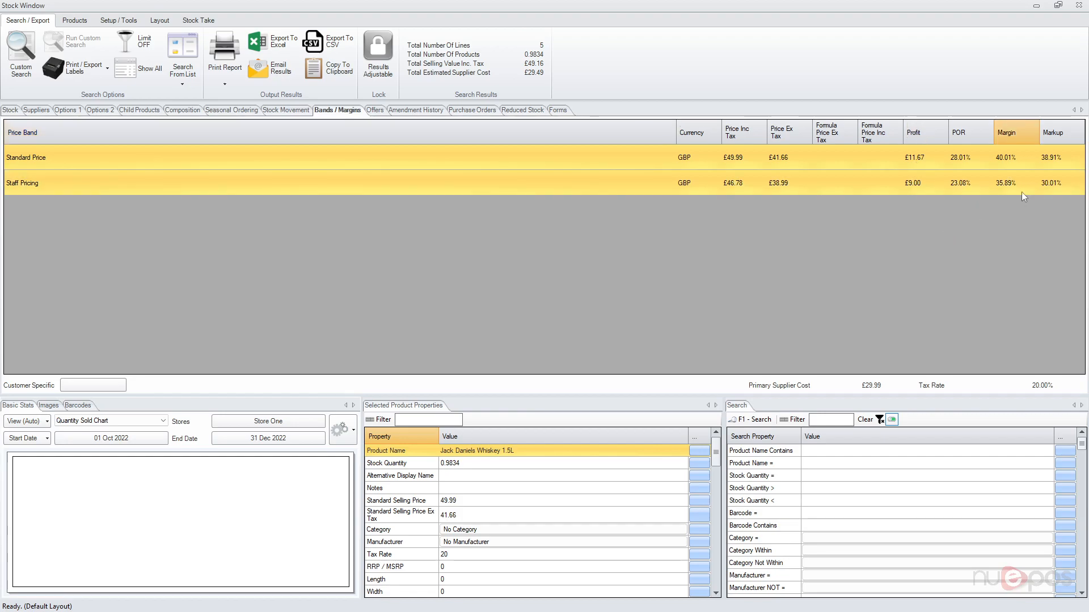
{"action": "left_click_drag", "start_coordinate": [1057, 158], "coordinate": [1059, 182]}
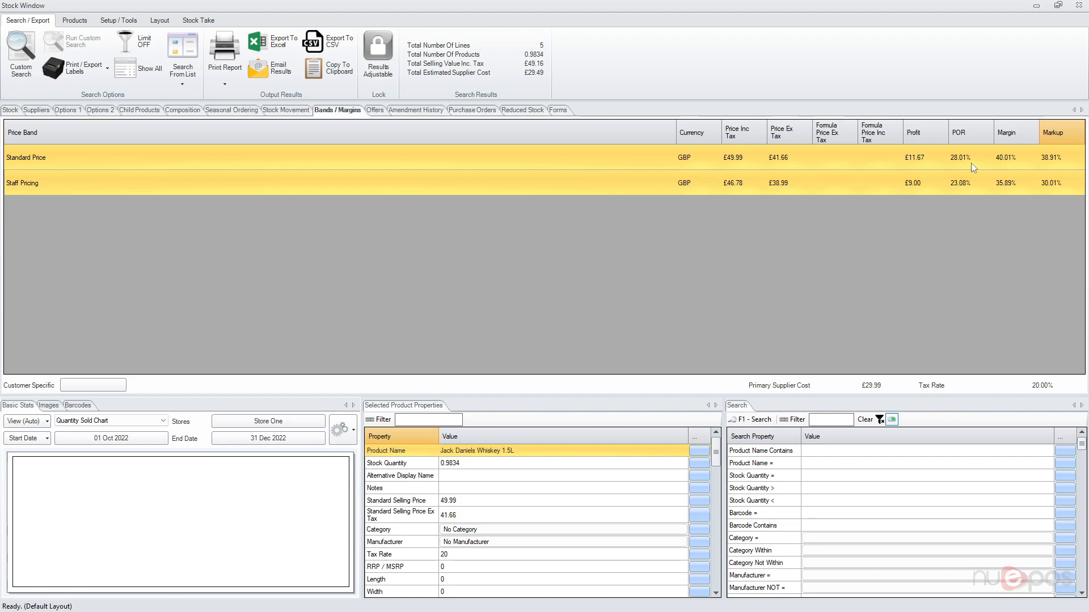
{"action": "left_click", "coordinate": [613, 159]}
{"action": "left_click", "coordinate": [618, 192]}
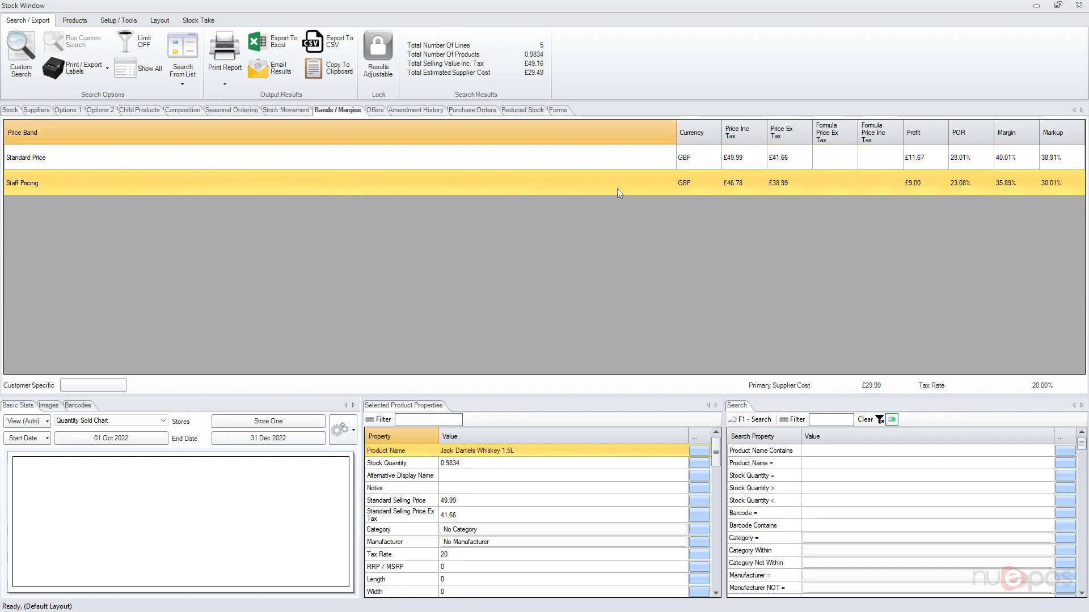
Clear the product-specific Staff Pricing price including tax of Jack Daniels Single 25ml with the null value.
{"action": "left_click", "coordinate": [10, 109]}
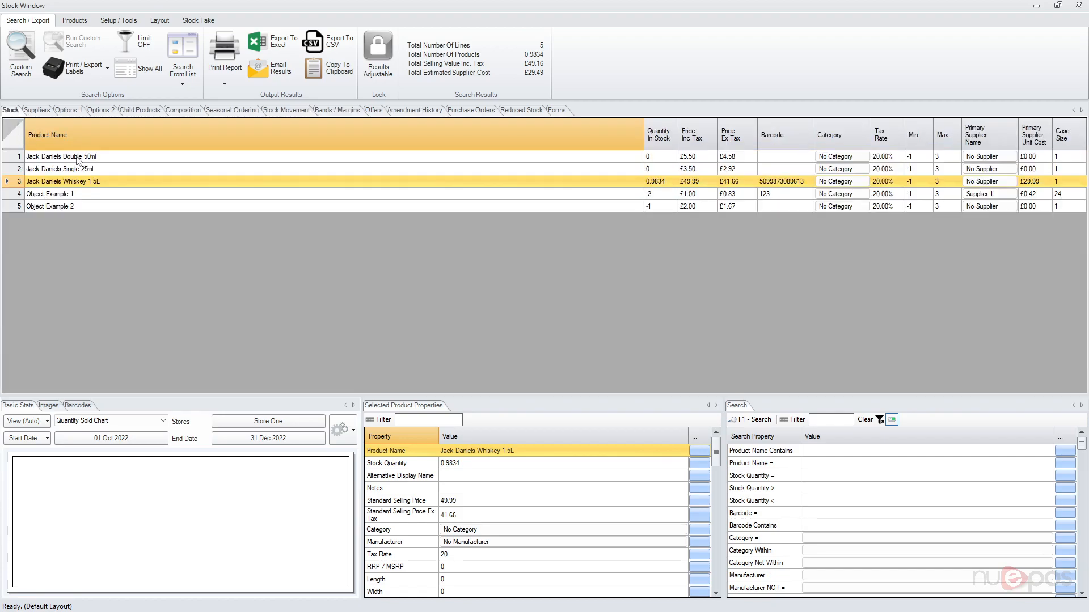
{"action": "left_click", "coordinate": [95, 170]}
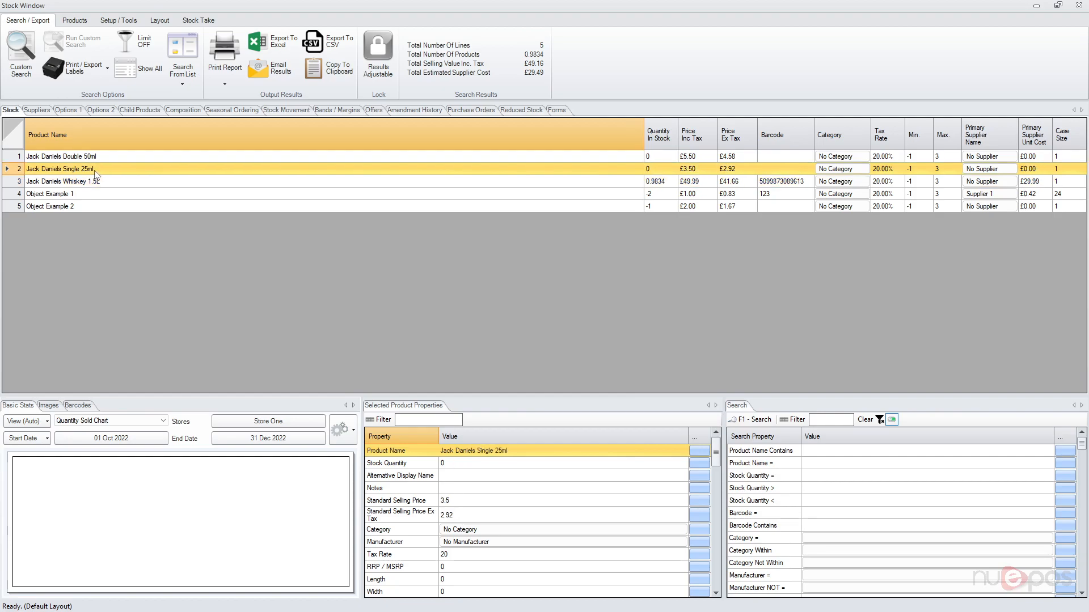
{"action": "left_click", "coordinate": [335, 110]}
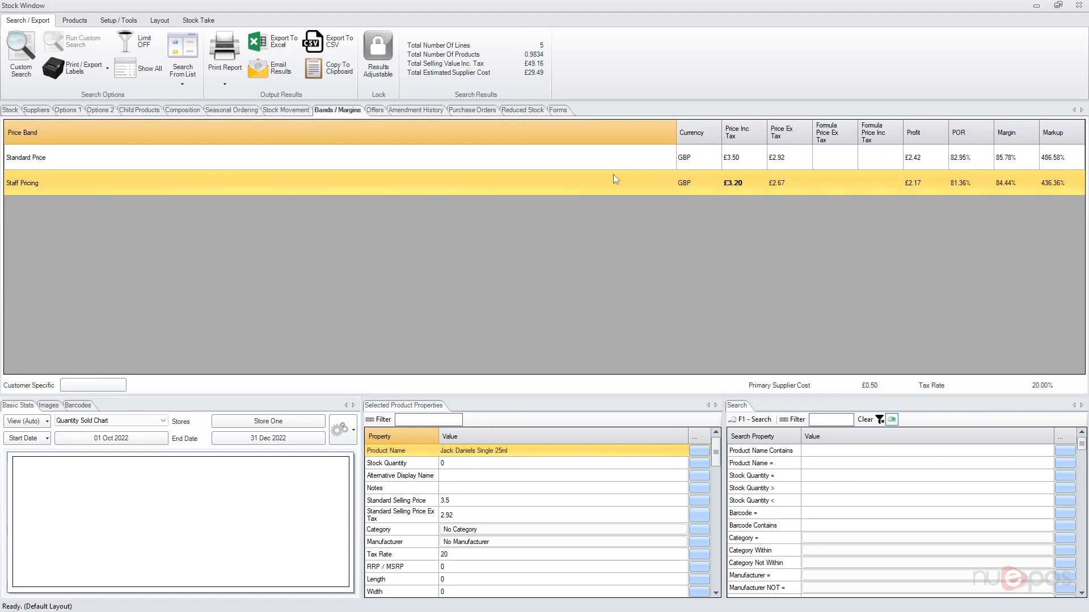
{"action": "double_click", "coordinate": [738, 188]}
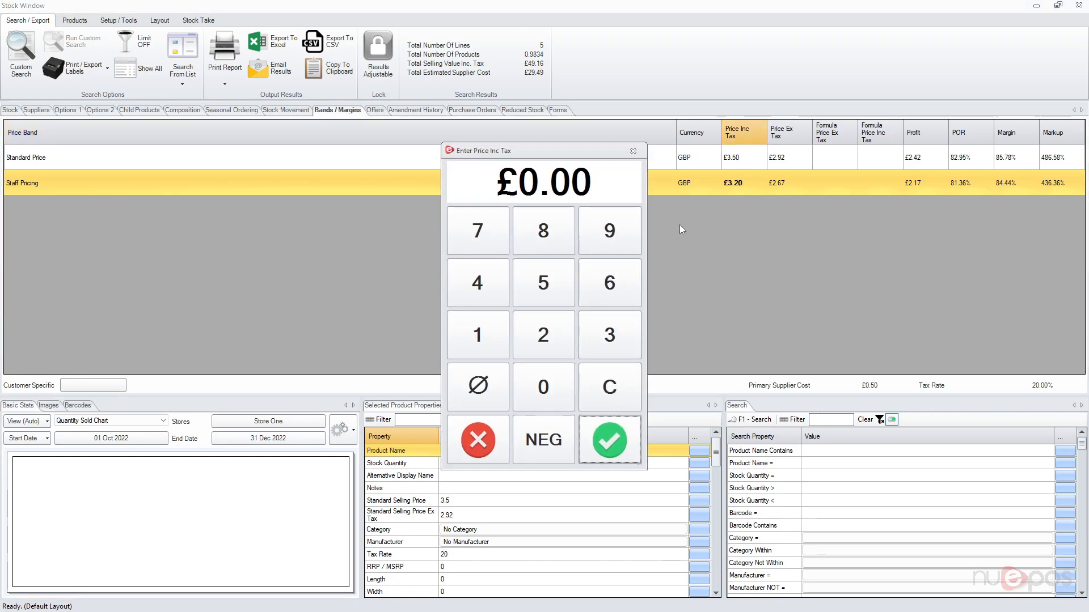
{"action": "left_click", "coordinate": [481, 396]}
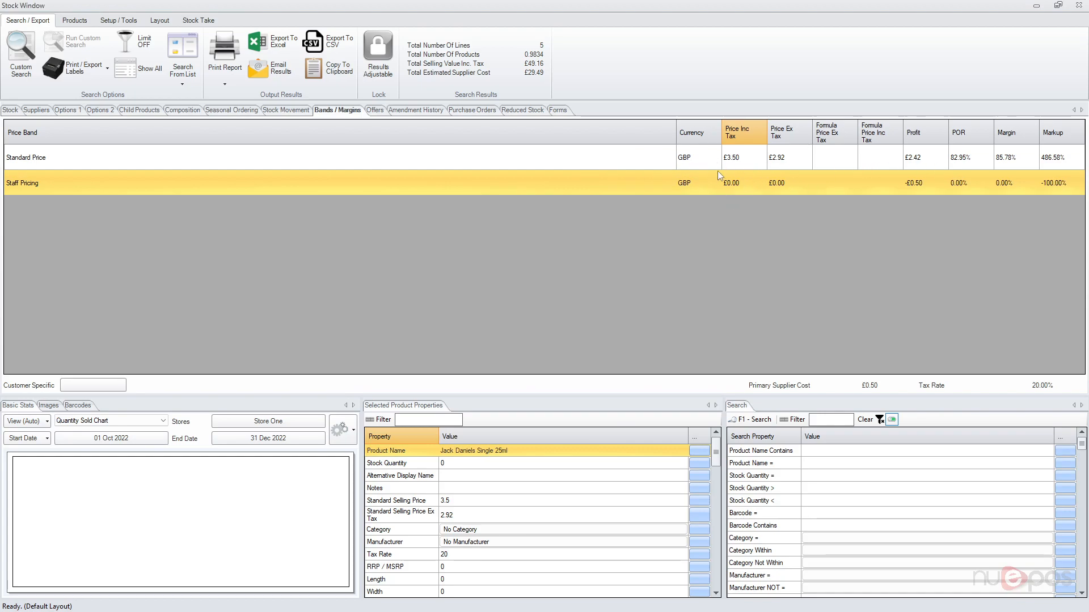
Return to the stock list and open the price bands and margins of Jack Daniels Whiskey 1.5L.
{"action": "left_click", "coordinate": [13, 110]}
{"action": "left_click", "coordinate": [119, 183]}
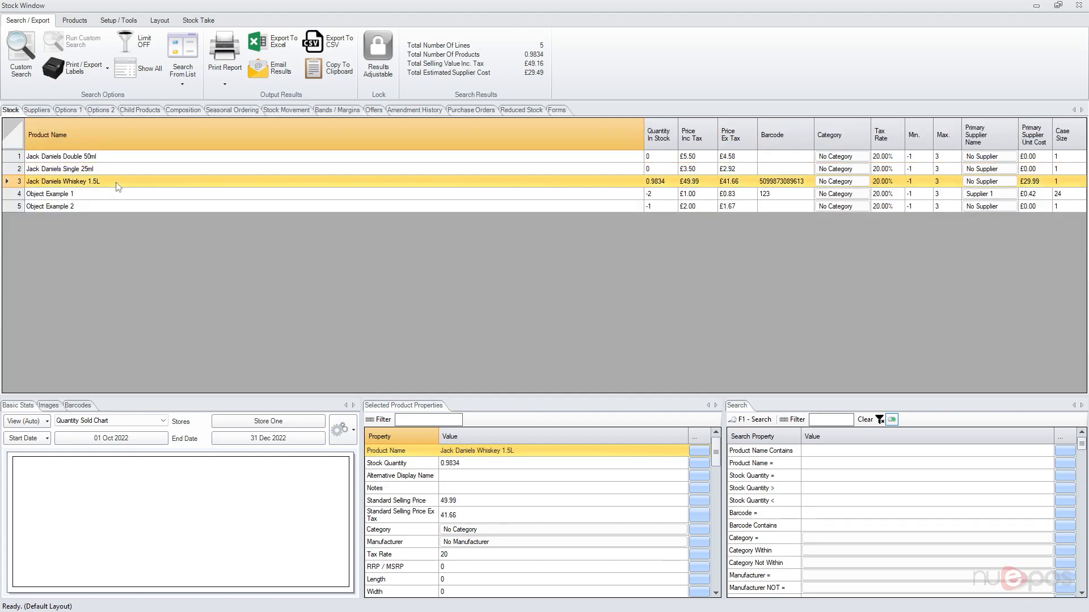
{"action": "left_click", "coordinate": [327, 111]}
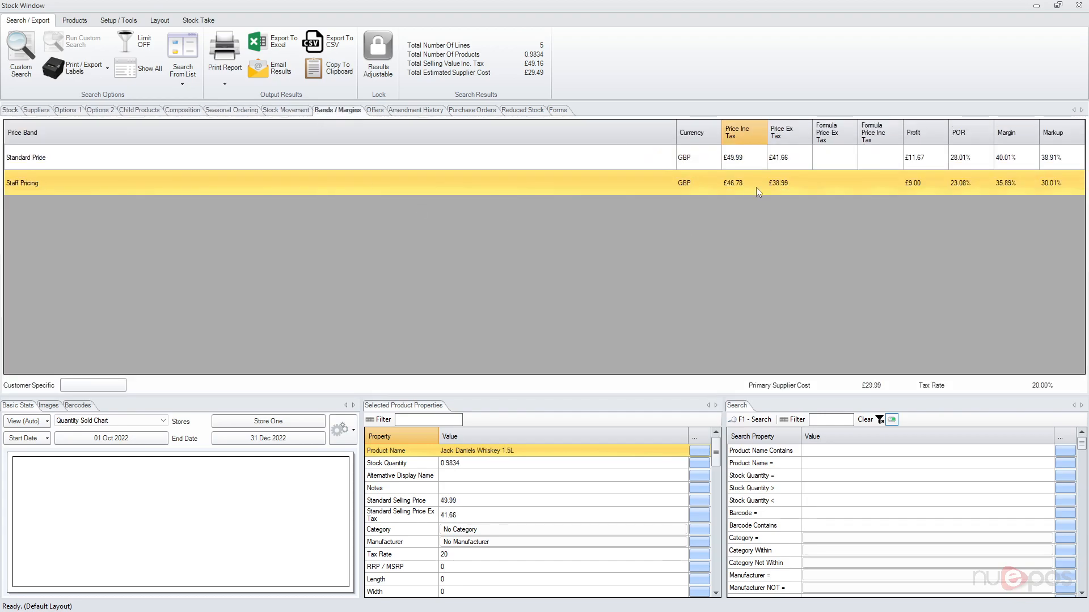
Override the whiskey's Staff Pricing price including tax with £45.00, and clear that override with the null value.
{"action": "left_click", "coordinate": [733, 184]}
{"action": "type", "text": "4500"}
{"action": "key", "text": "Return"}
{"action": "left_click", "coordinate": [746, 187]}
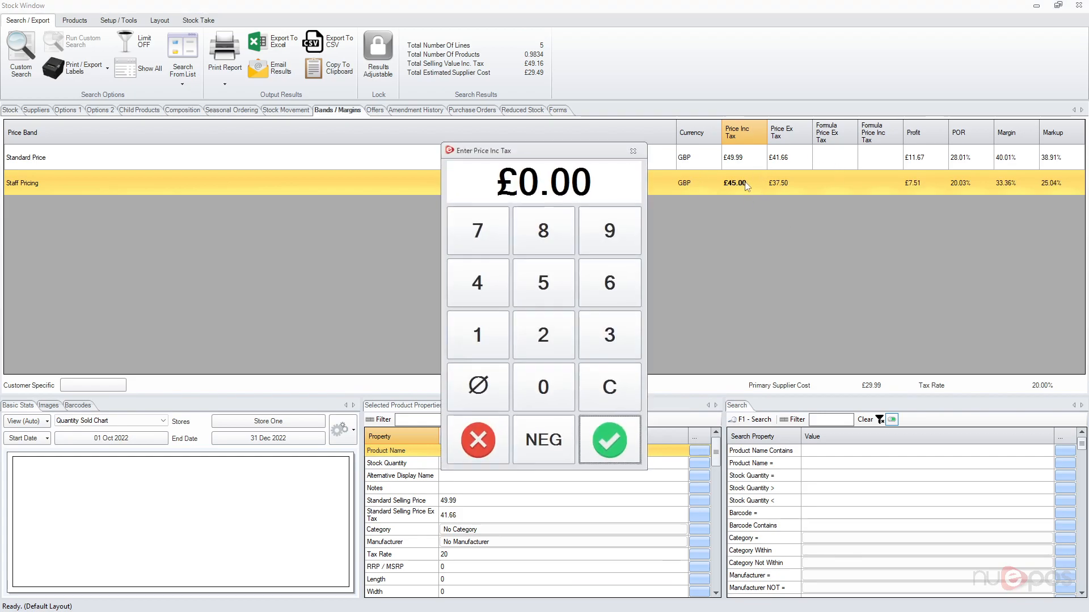
{"action": "left_click", "coordinate": [483, 388]}
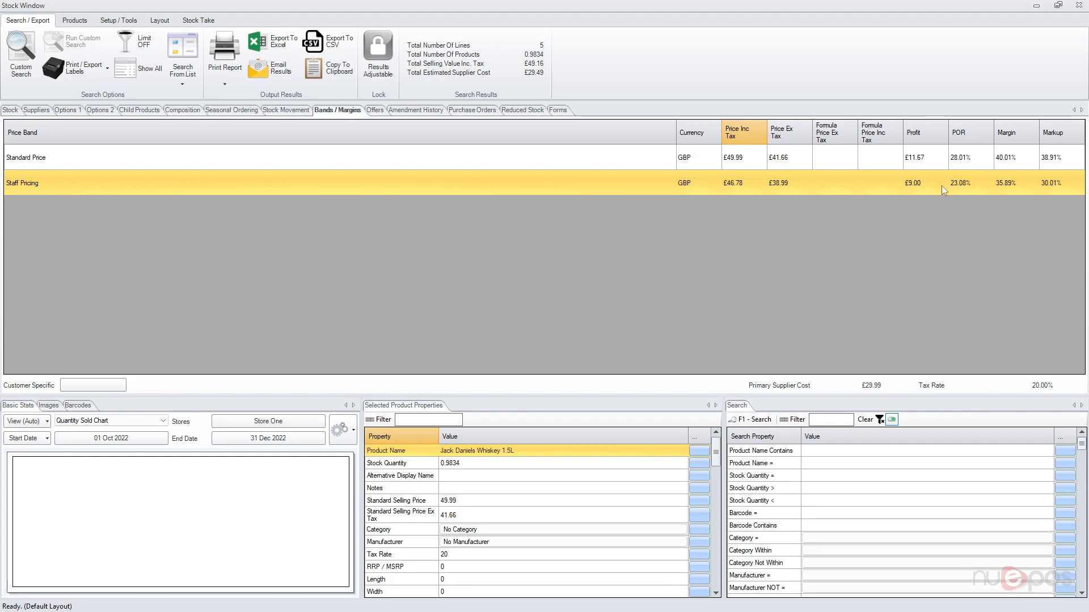
Try Staff Pricing margins of 40% and 30% for the whiskey, and clear the resulting price override.
{"action": "left_click", "coordinate": [1003, 185]}
{"action": "type", "text": "40"}
{"action": "key", "text": "Return"}
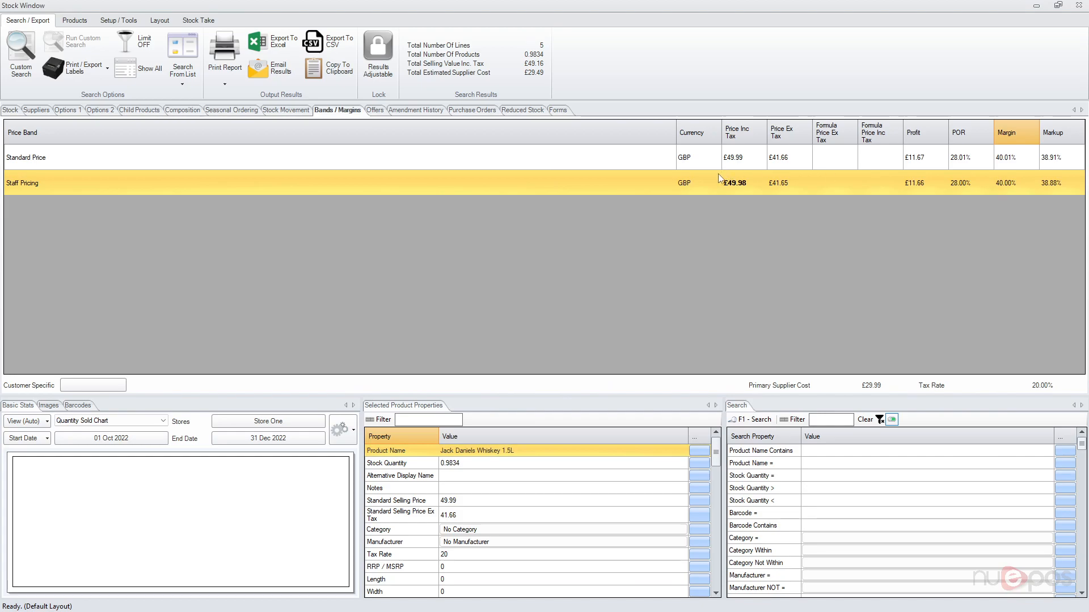
{"action": "left_click", "coordinate": [1005, 184]}
{"action": "type", "text": "30"}
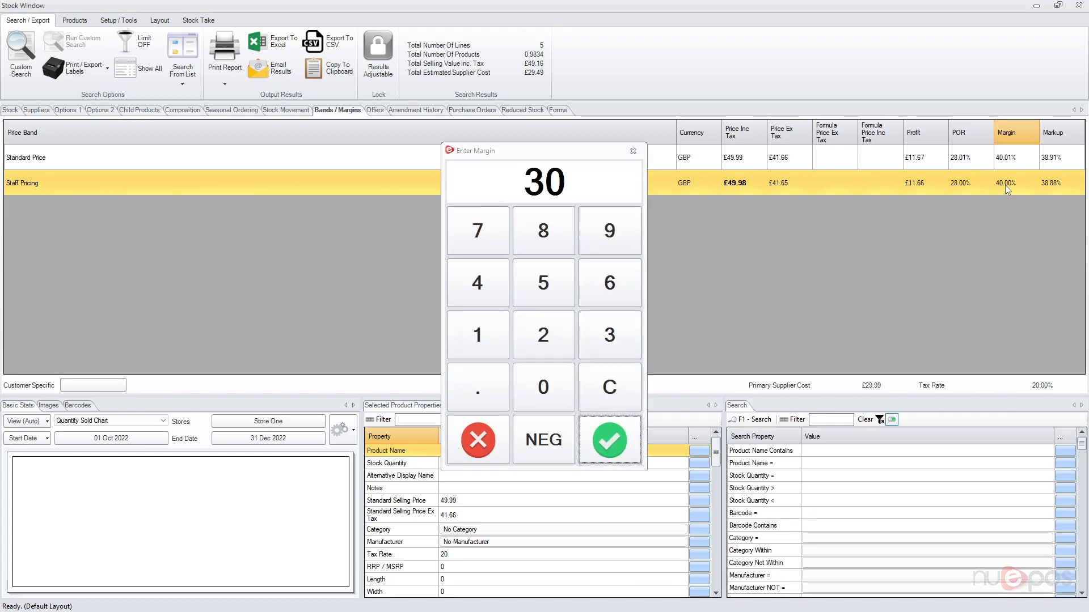
{"action": "key", "text": "Return"}
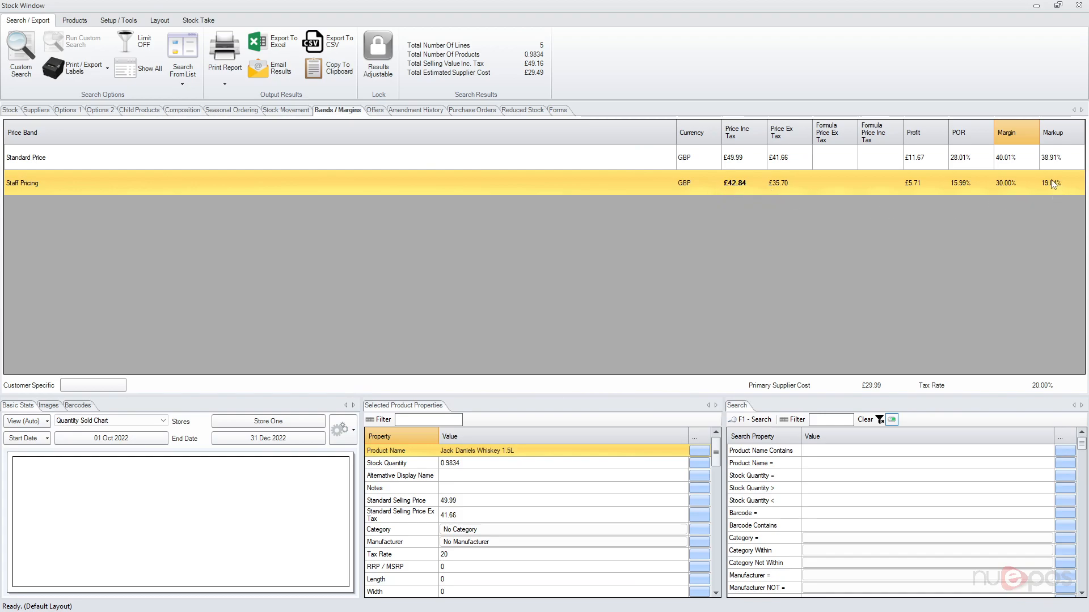
{"action": "left_click", "coordinate": [759, 184]}
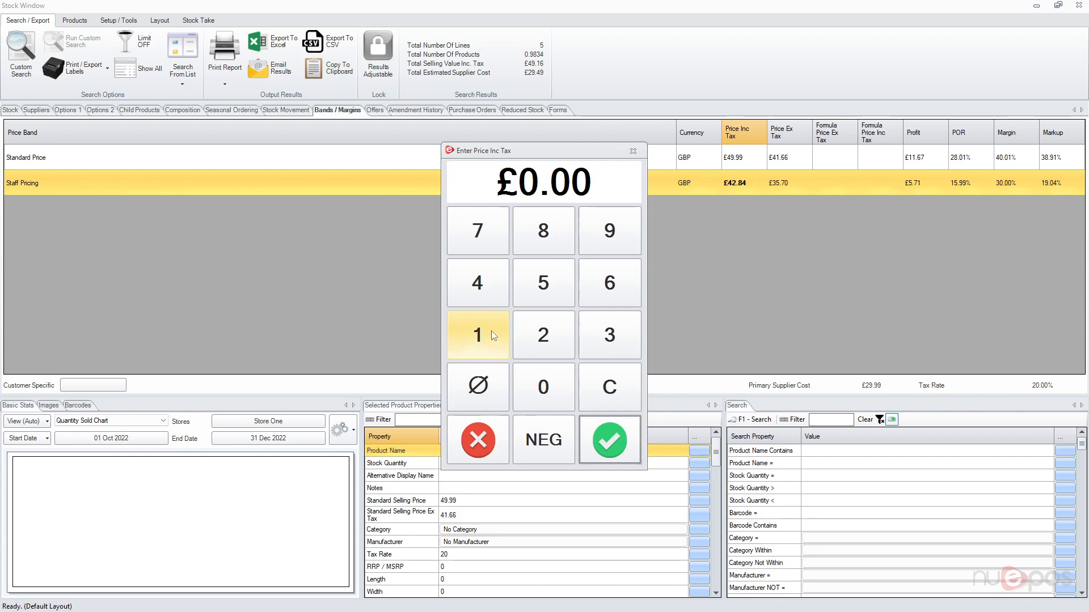
{"action": "type", "text": "46.78"}
{"action": "key", "text": "Return"}
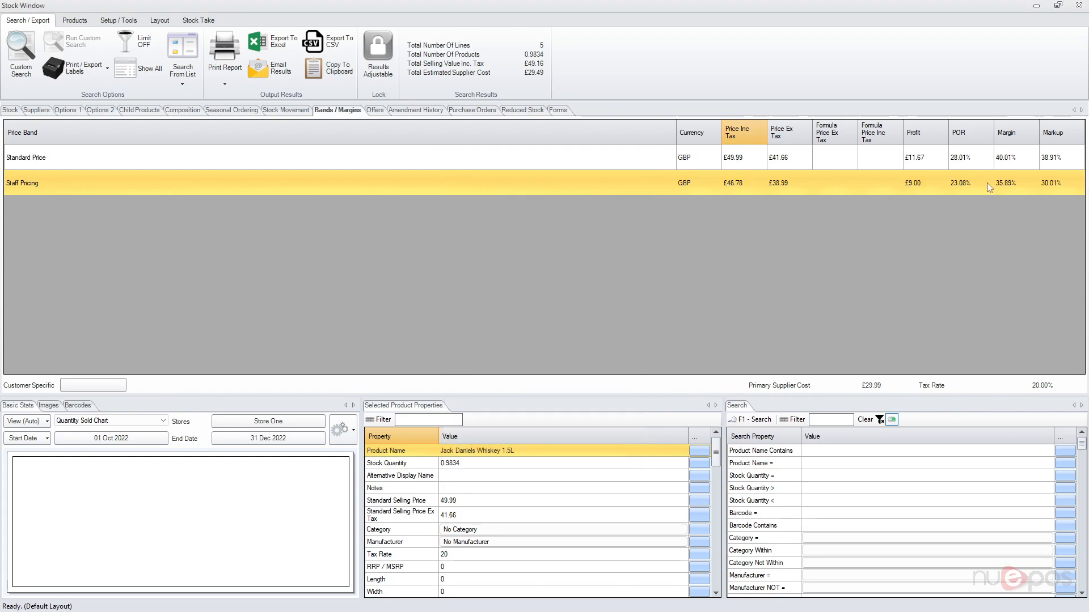
Set the profit of the whiskey's Standard Price band to £12.00.
{"action": "left_click", "coordinate": [636, 154]}
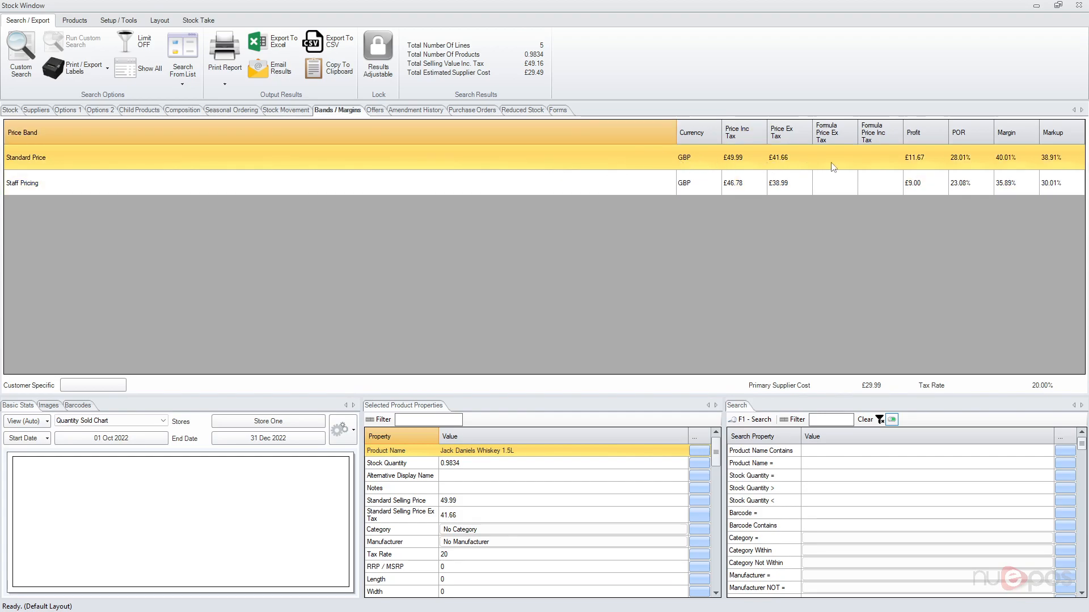
{"action": "double_click", "coordinate": [922, 159]}
{"action": "type", "text": "12"}
{"action": "key", "text": "Return"}
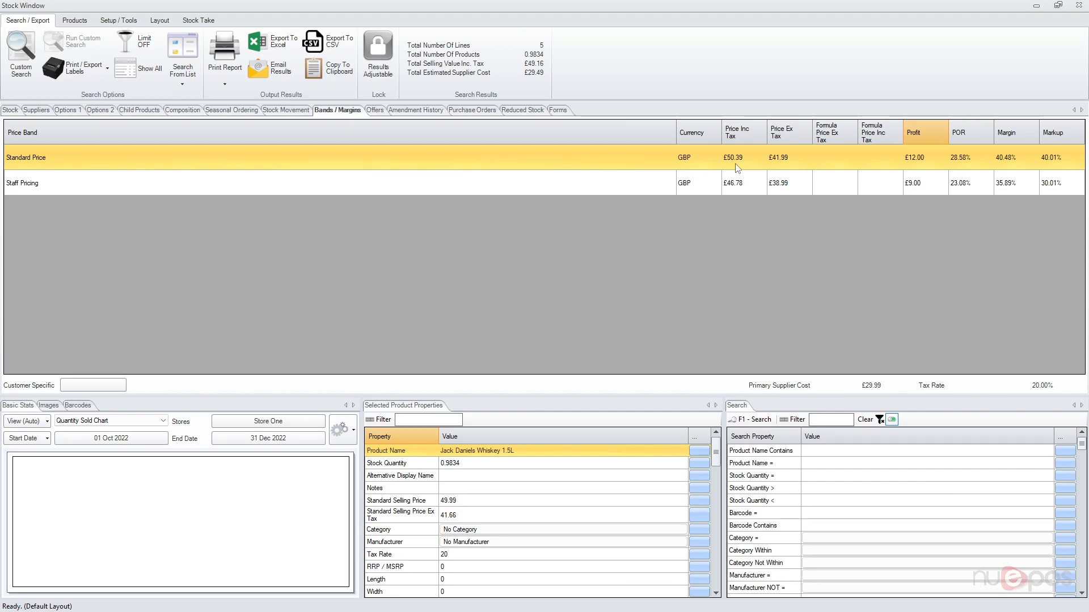
Set the POR of the whiskey's Standard Price band to 30%.
{"action": "double_click", "coordinate": [968, 169]}
{"action": "type", "text": "30"}
{"action": "key", "text": "Return"}
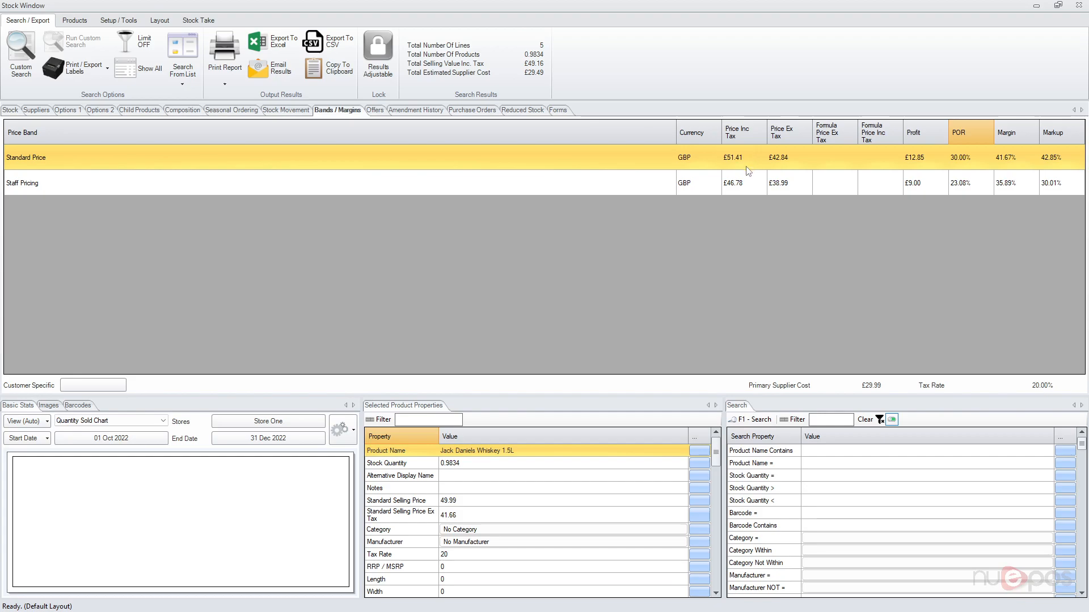
Examine the price bands and additional fields, including Target POR, in the Jack Daniels Whiskey 1.5L product record, and close it without saving.
{"action": "left_click", "coordinate": [10, 111]}
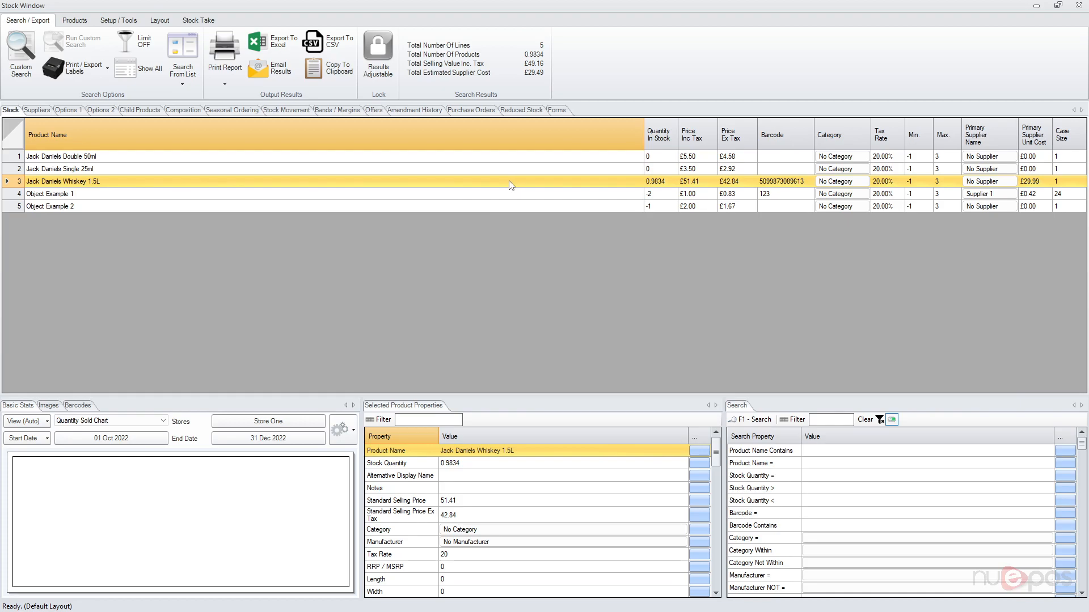
{"action": "left_click", "coordinate": [74, 19]}
{"action": "left_click", "coordinate": [125, 77]}
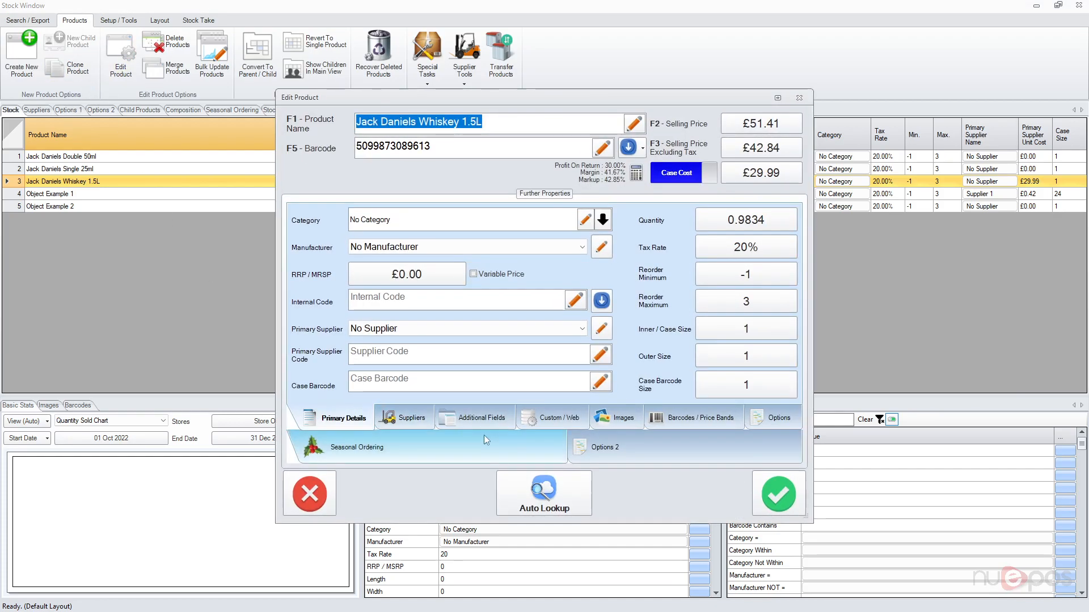
{"action": "left_click", "coordinate": [495, 421]}
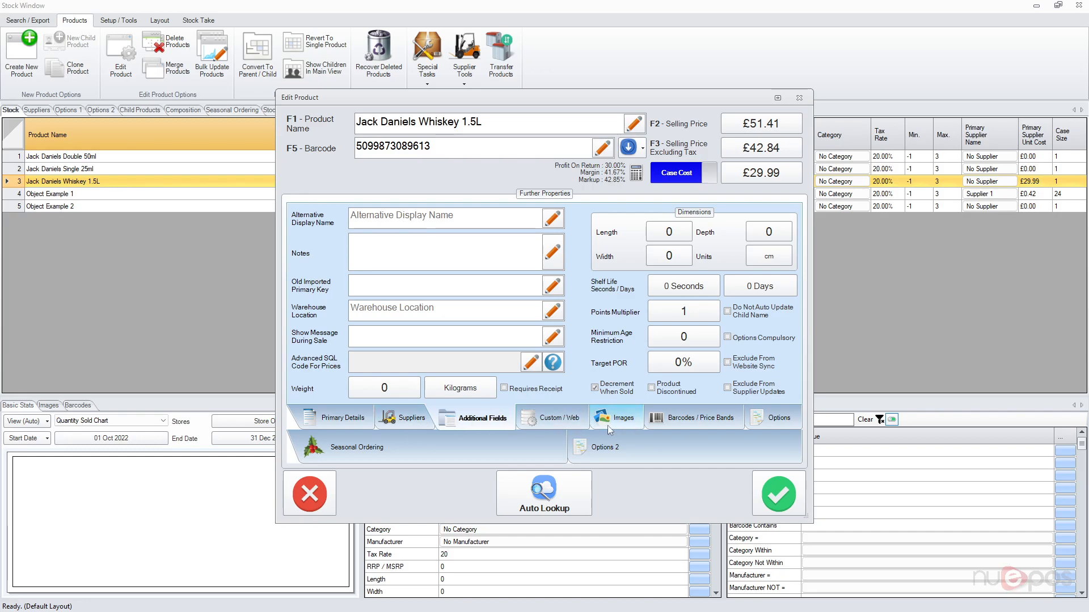
{"action": "left_click", "coordinate": [552, 417]}
{"action": "left_click", "coordinate": [689, 418]}
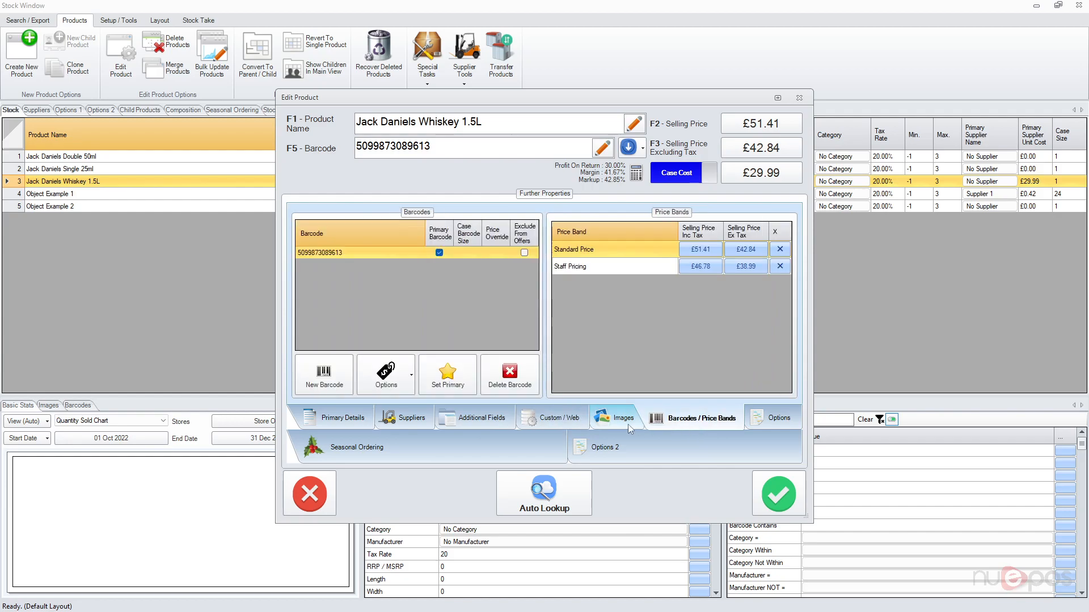
{"action": "left_click", "coordinate": [366, 421]}
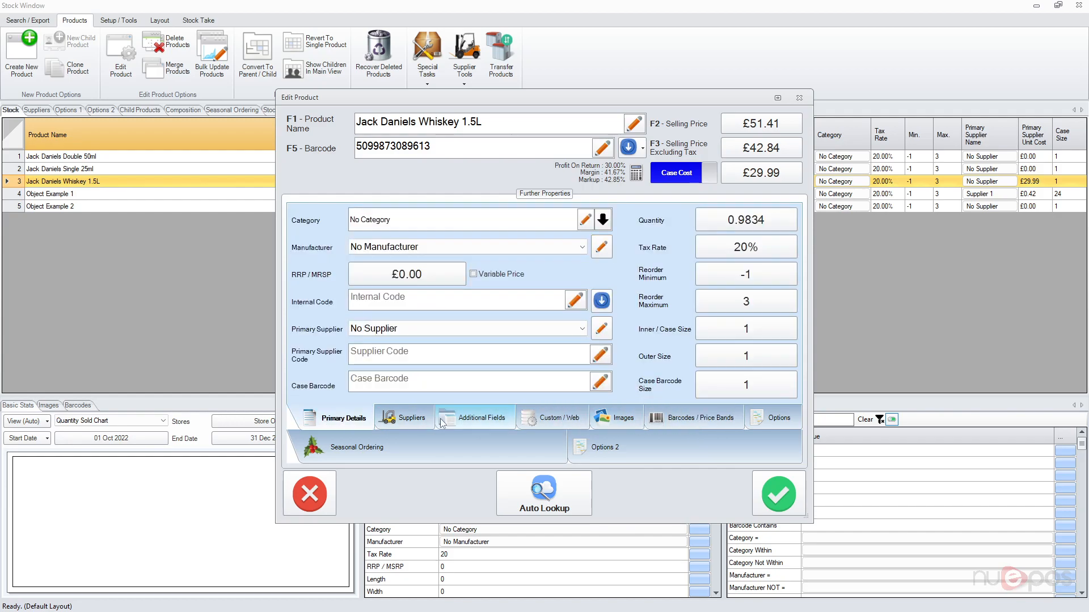
{"action": "left_click", "coordinate": [481, 422]}
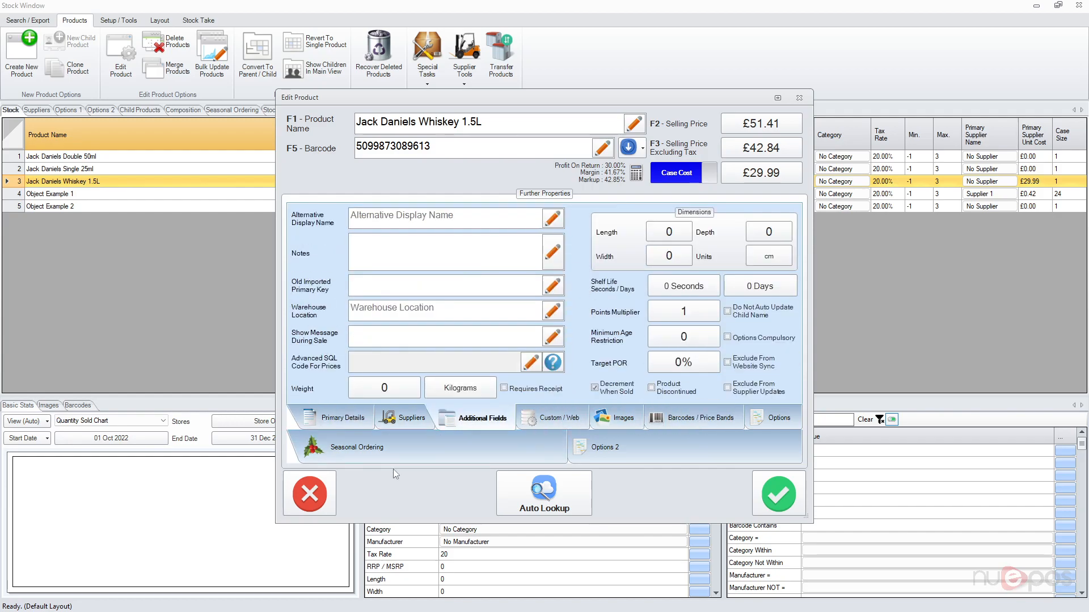
{"action": "left_click", "coordinate": [320, 503]}
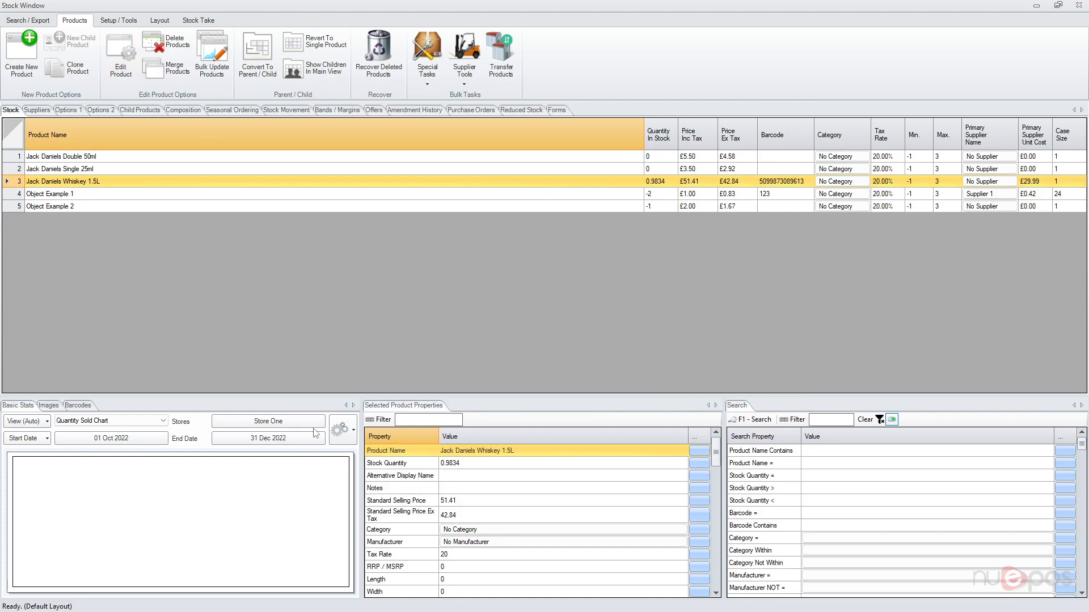
Filter the selected product's properties by "target" and examine the whiskey's Target Margin, Target POR and Target Markup fields.
{"action": "left_click", "coordinate": [413, 529]}
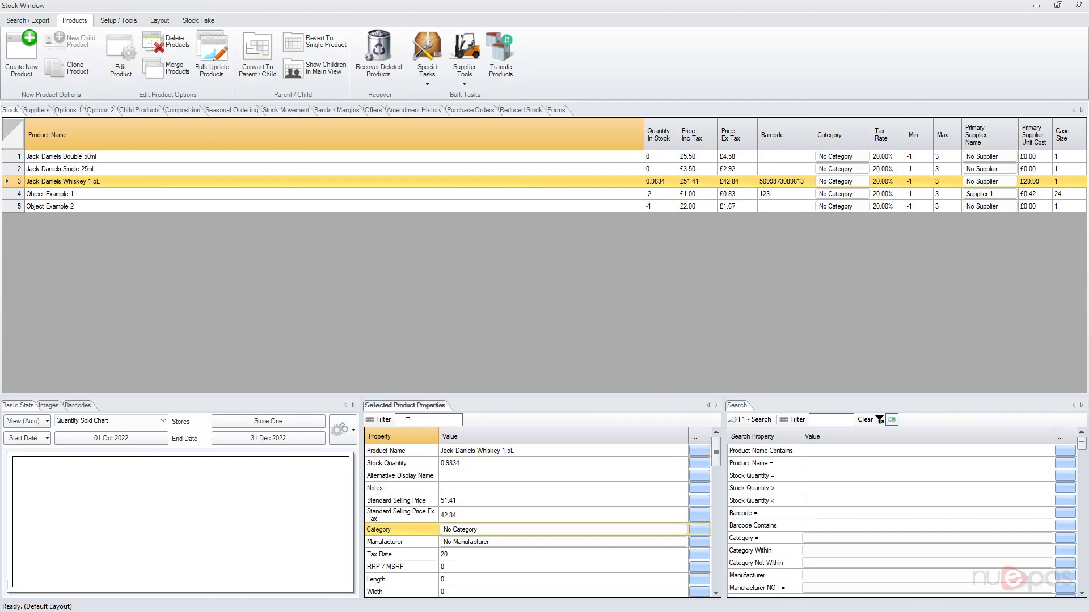
{"action": "left_click", "coordinate": [408, 420]}
{"action": "type", "text": "targ"}
{"action": "left_click", "coordinate": [405, 461]}
{"action": "left_click", "coordinate": [406, 453]}
{"action": "left_click", "coordinate": [409, 464]}
{"action": "left_click", "coordinate": [414, 475]}
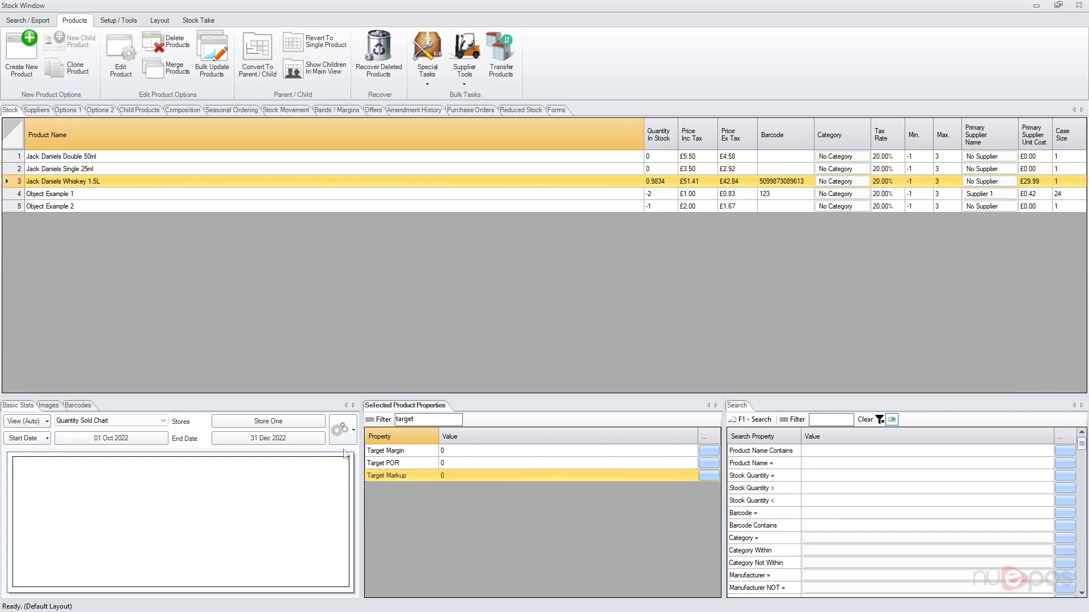
{"action": "left_click", "coordinate": [408, 465]}
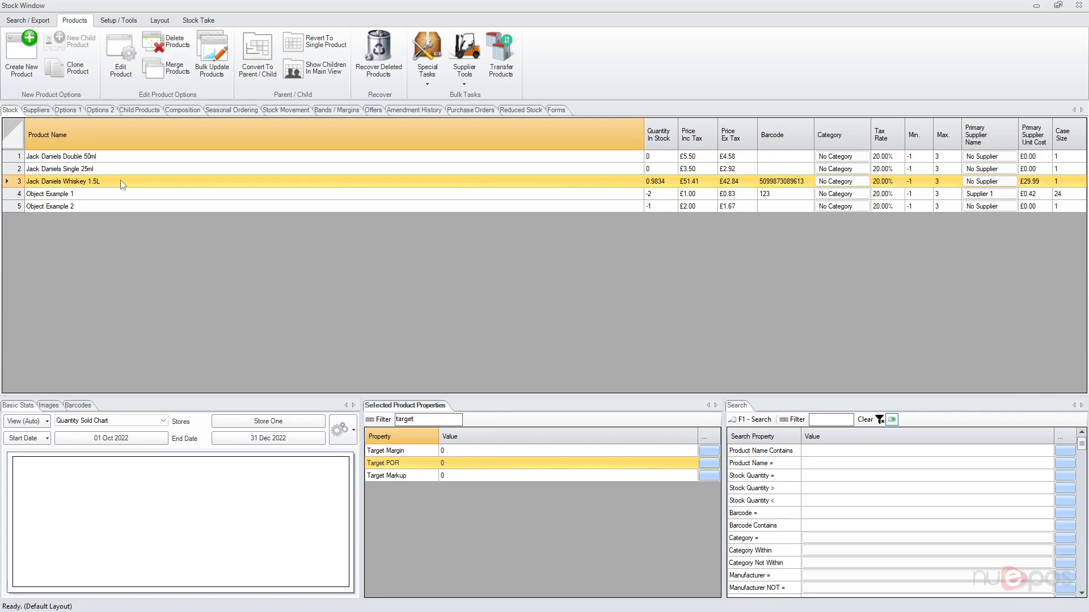
Add a Profit On Return column to the Default Layout's table, with the heading "POR %" and a width of 60.
{"action": "left_click", "coordinate": [159, 20]}
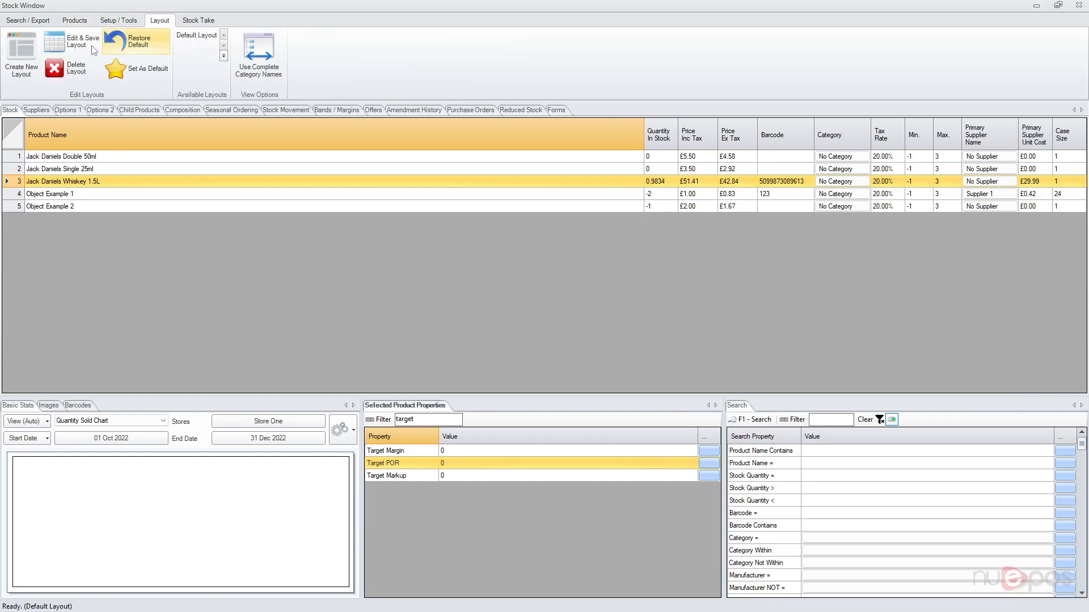
{"action": "left_click", "coordinate": [82, 50]}
{"action": "left_click", "coordinate": [734, 189]}
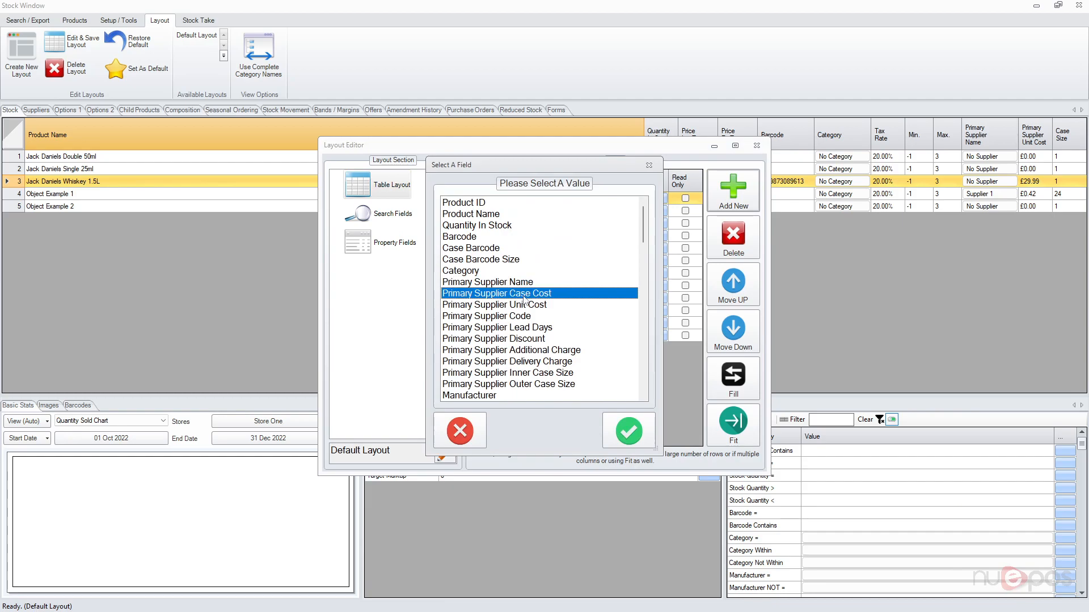
{"action": "scroll", "coordinate": [517, 316], "scroll_direction": "down", "scroll_amount": 10}
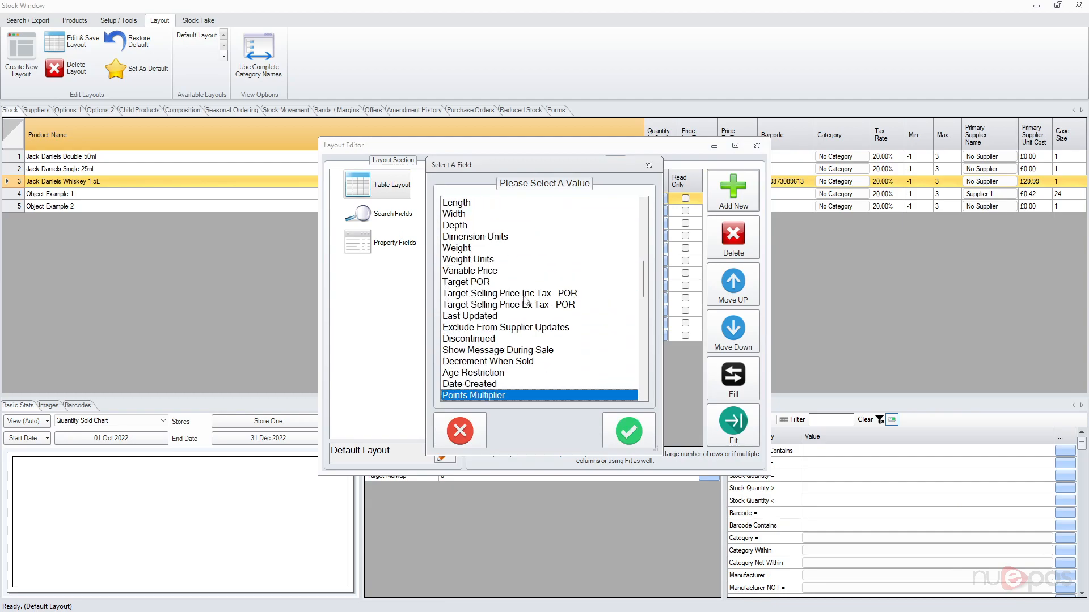
{"action": "left_click", "coordinate": [627, 429]}
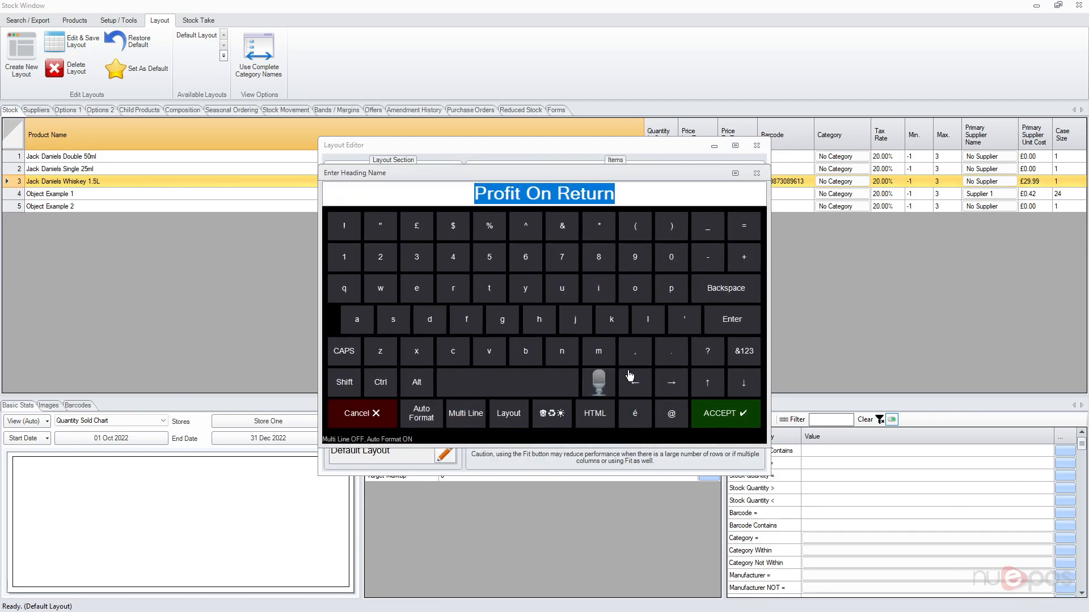
{"action": "type", "text": "POR %"}
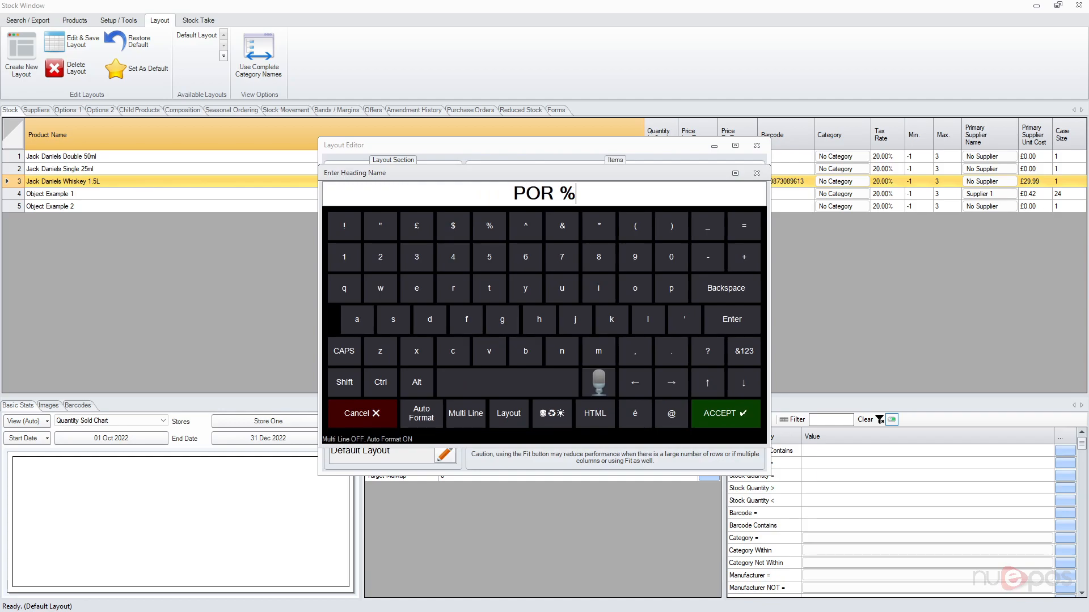
{"action": "key", "text": "Return"}
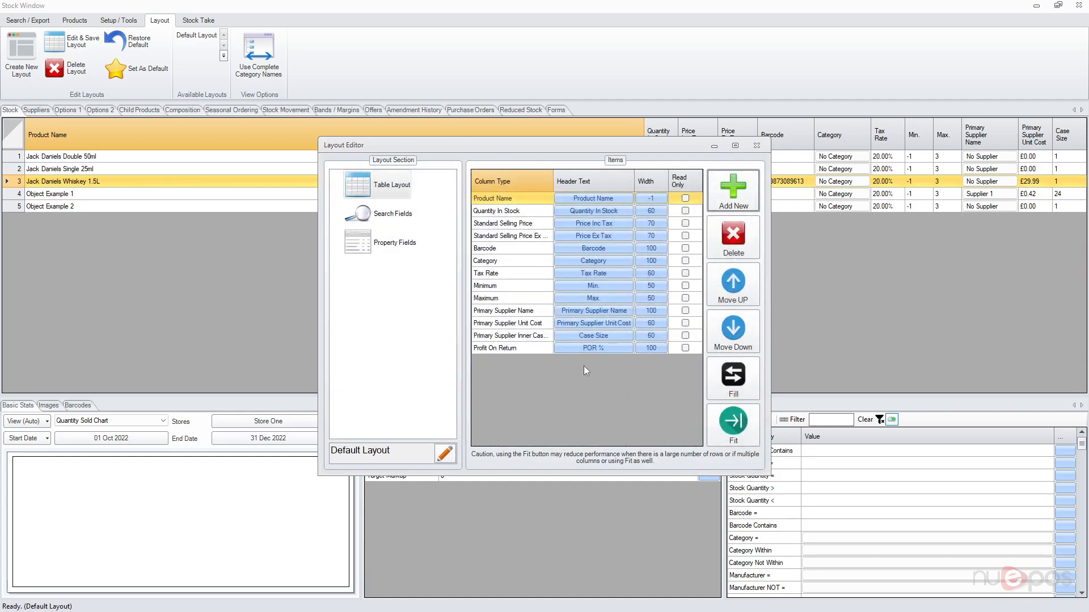
{"action": "left_click", "coordinate": [652, 348]}
{"action": "type", "text": "60"}
{"action": "key", "text": "Return"}
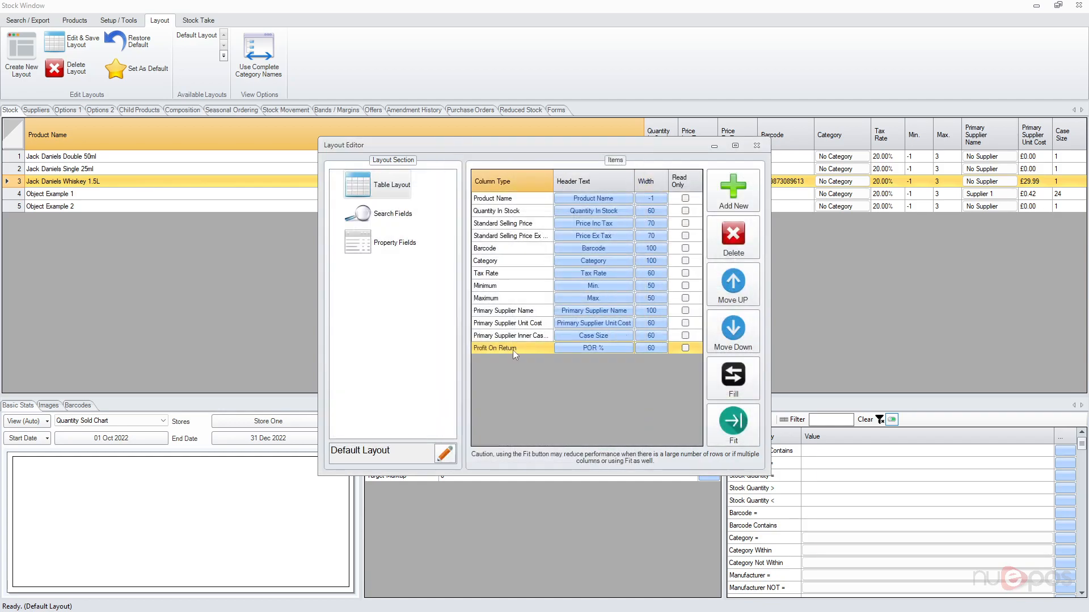
Add a Target POR column with a width of 60 to the Default Layout's table.
{"action": "left_click", "coordinate": [733, 190]}
{"action": "left_click", "coordinate": [531, 266]}
{"action": "scroll", "coordinate": [531, 265], "scroll_direction": "down", "scroll_amount": 20}
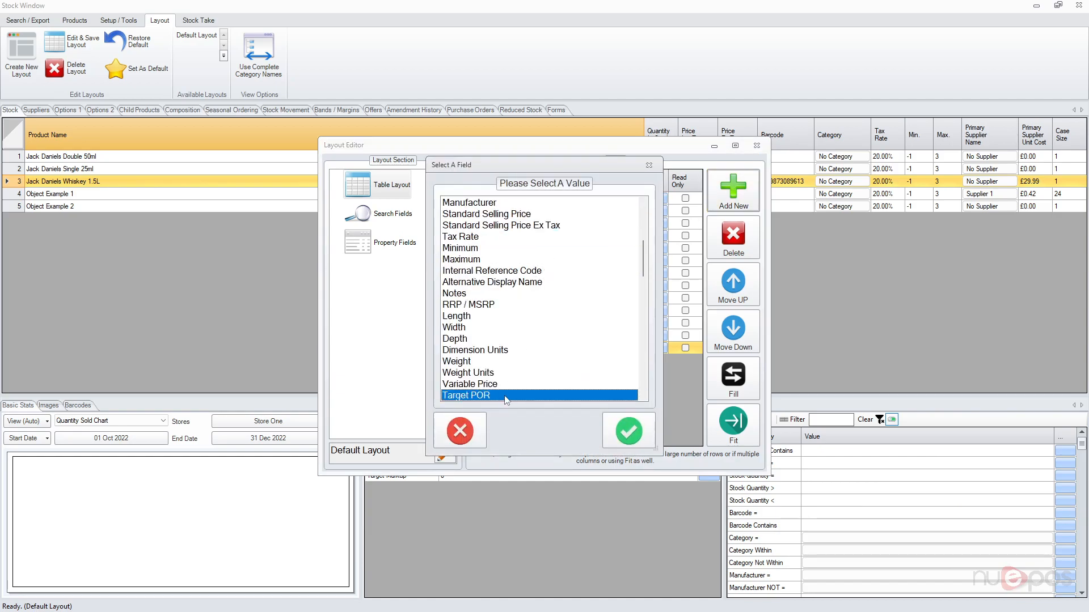
{"action": "left_click", "coordinate": [626, 434]}
{"action": "left_click", "coordinate": [701, 417]}
{"action": "left_click", "coordinate": [639, 363]}
{"action": "type", "text": "60"}
{"action": "key", "text": "Return"}
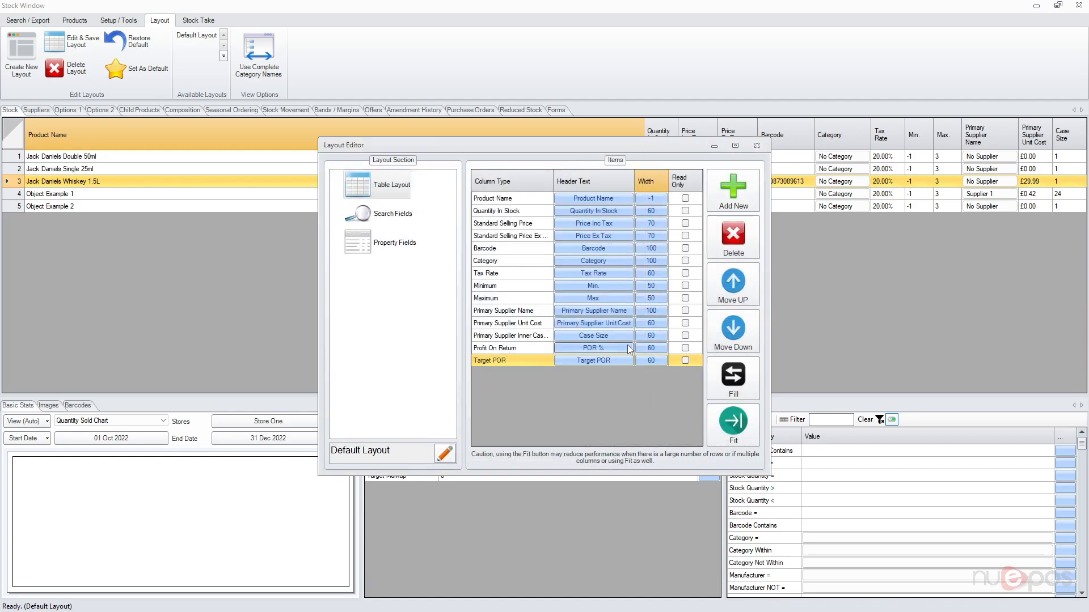
Add a Target Selling Price Inc Tax - POR column with its default heading to the table layout, and close the layout editor.
{"action": "left_click", "coordinate": [731, 210]}
{"action": "left_click_drag", "start_coordinate": [643, 218], "coordinate": [640, 347]}
{"action": "scroll", "coordinate": [538, 278], "scroll_direction": "up", "scroll_amount": 7}
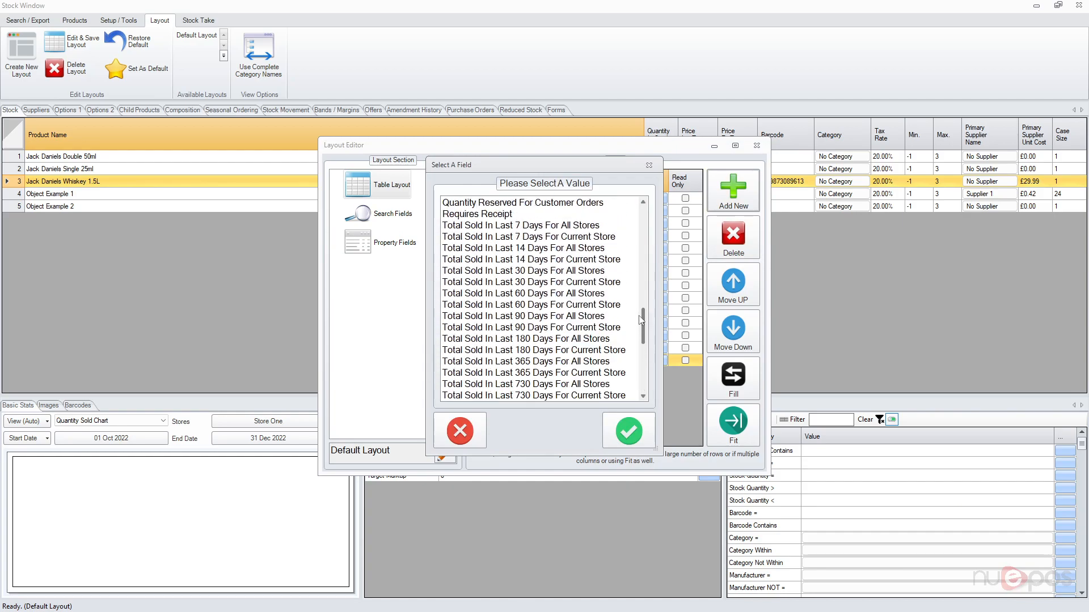
{"action": "scroll", "coordinate": [539, 281], "scroll_direction": "up", "scroll_amount": 1}
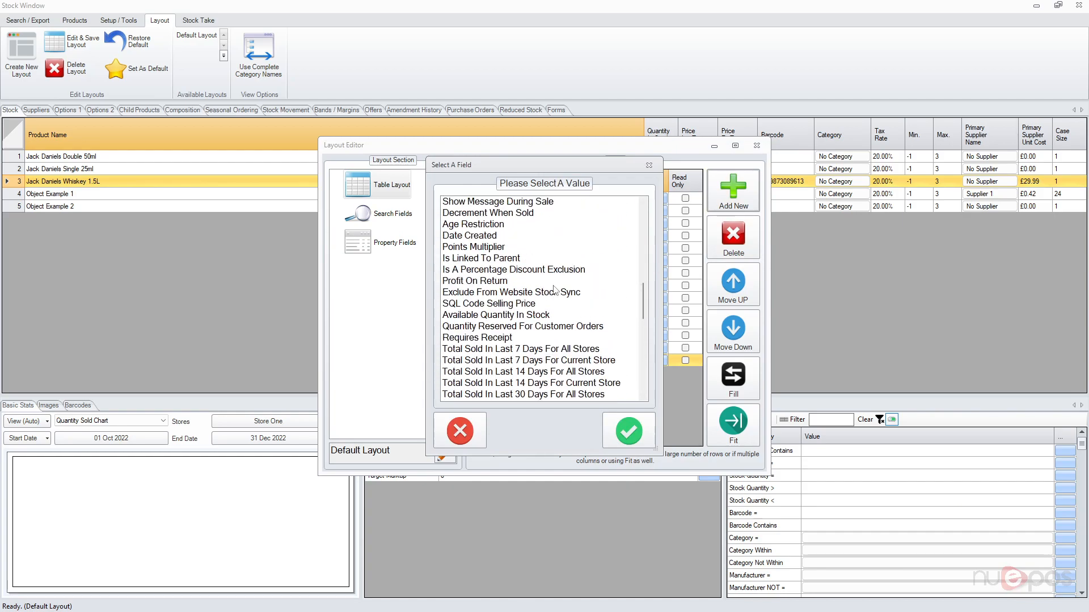
{"action": "left_click", "coordinate": [525, 310]}
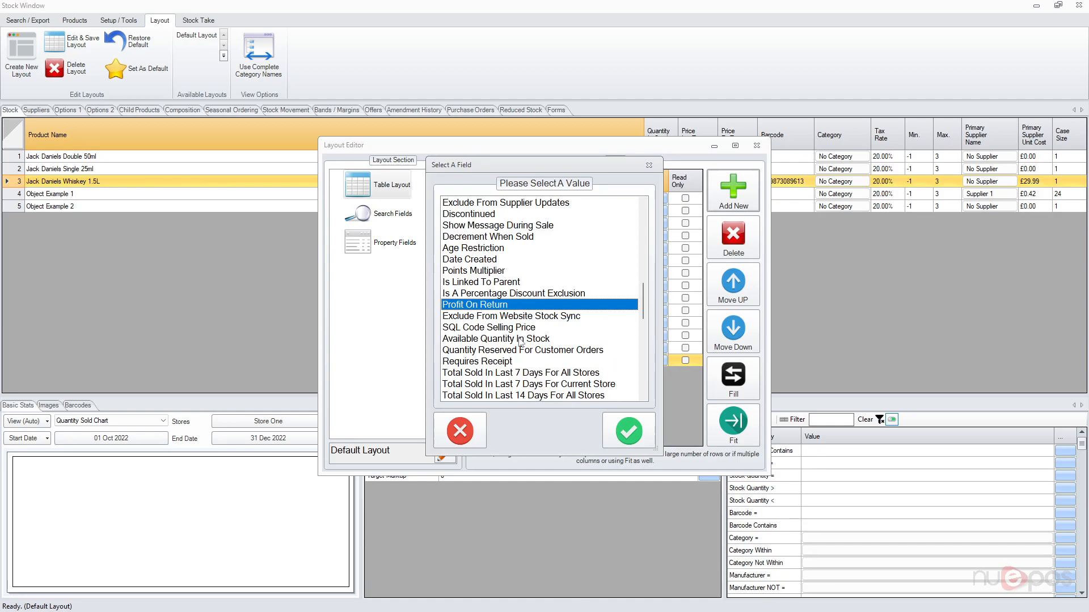
{"action": "key", "text": "Down"}
{"action": "key", "text": "Down"}
{"action": "key", "text": "Down"}
{"action": "key", "text": "Down"}
{"action": "key", "text": "Down"}
{"action": "key", "text": "Down"}
{"action": "key", "text": "Down"}
{"action": "key", "text": "Down"}
{"action": "key", "text": "Down"}
{"action": "key", "text": "Down"}
{"action": "key", "text": "Down"}
{"action": "key", "text": "Down"}
{"action": "key", "text": "Down"}
{"action": "key", "text": "Down"}
{"action": "key", "text": "Down"}
{"action": "key", "text": "Down"}
{"action": "key", "text": "Down"}
{"action": "key", "text": "Down"}
{"action": "key", "text": "Down"}
{"action": "key", "text": "Down"}
{"action": "key", "text": "Down"}
{"action": "key", "text": "Down"}
{"action": "key", "text": "Down"}
{"action": "key", "text": "Down"}
{"action": "key", "text": "Down"}
{"action": "key", "text": "Down"}
{"action": "key", "text": "Down"}
{"action": "key", "text": "Down"}
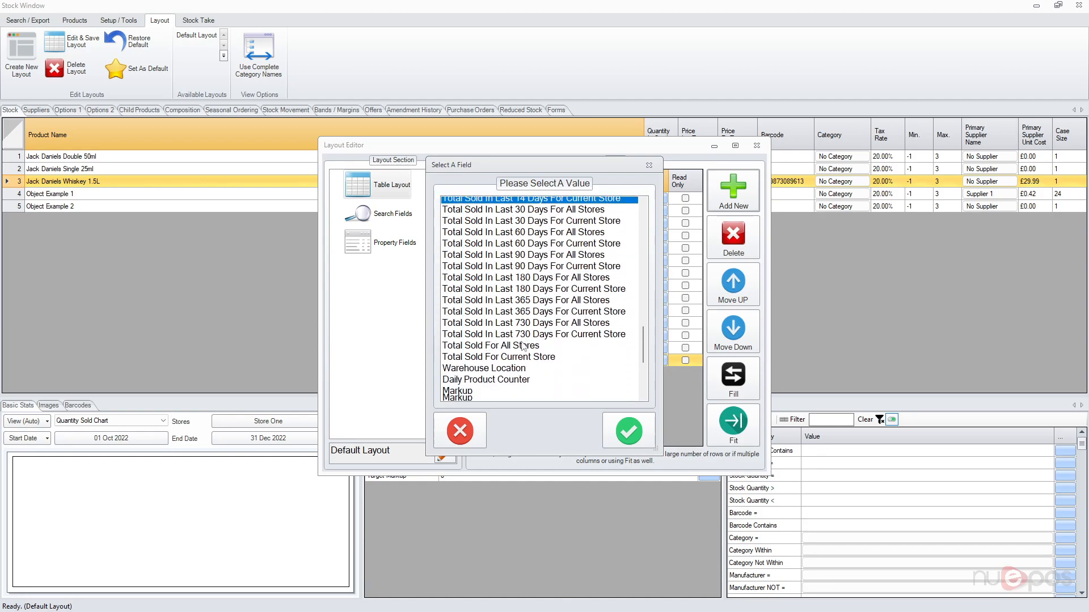
{"action": "key", "text": "t"}
{"action": "key", "text": "t"}
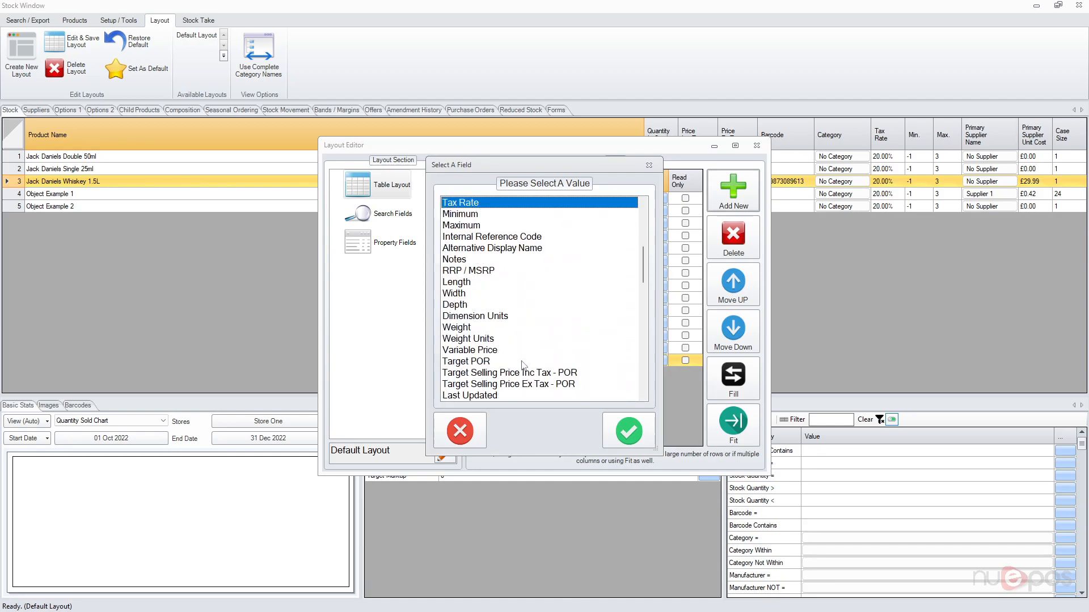
{"action": "scroll", "coordinate": [525, 350], "scroll_direction": "down", "scroll_amount": 2}
{"action": "key", "text": "t"}
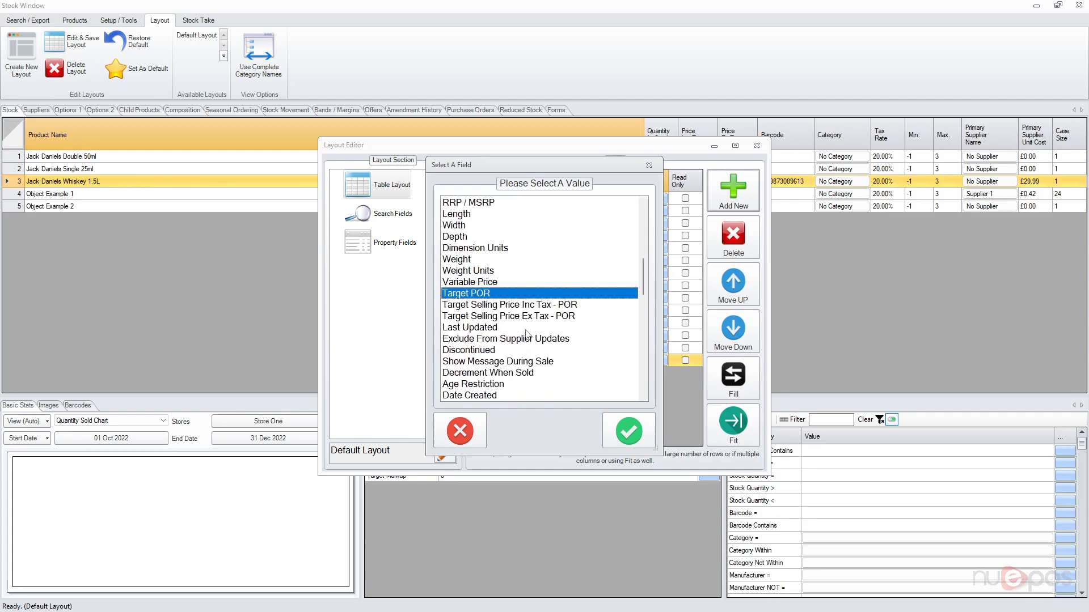
{"action": "key", "text": "t"}
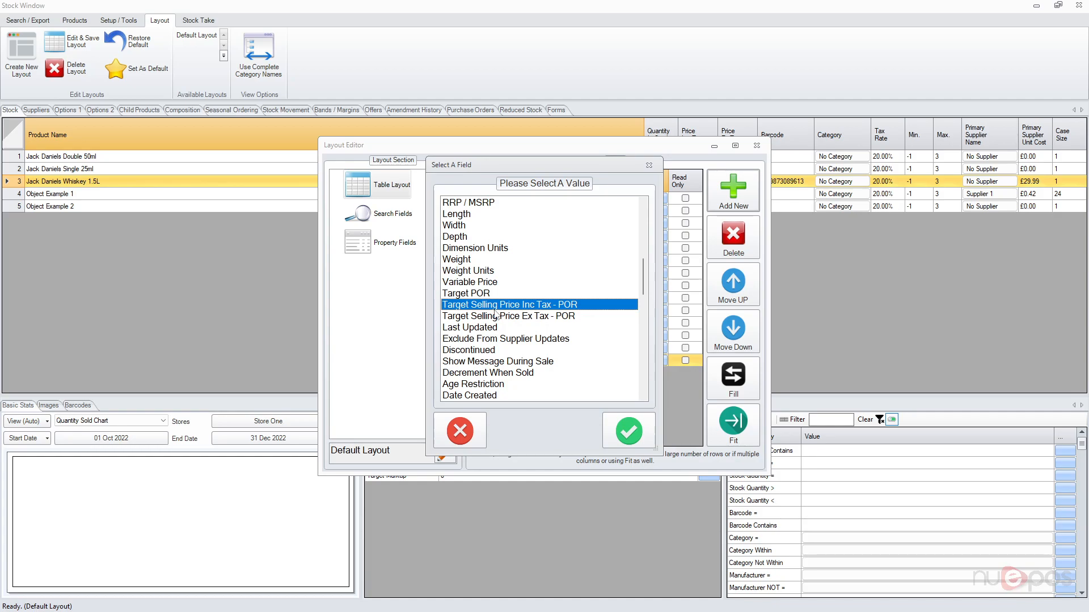
{"action": "left_click", "coordinate": [635, 441]}
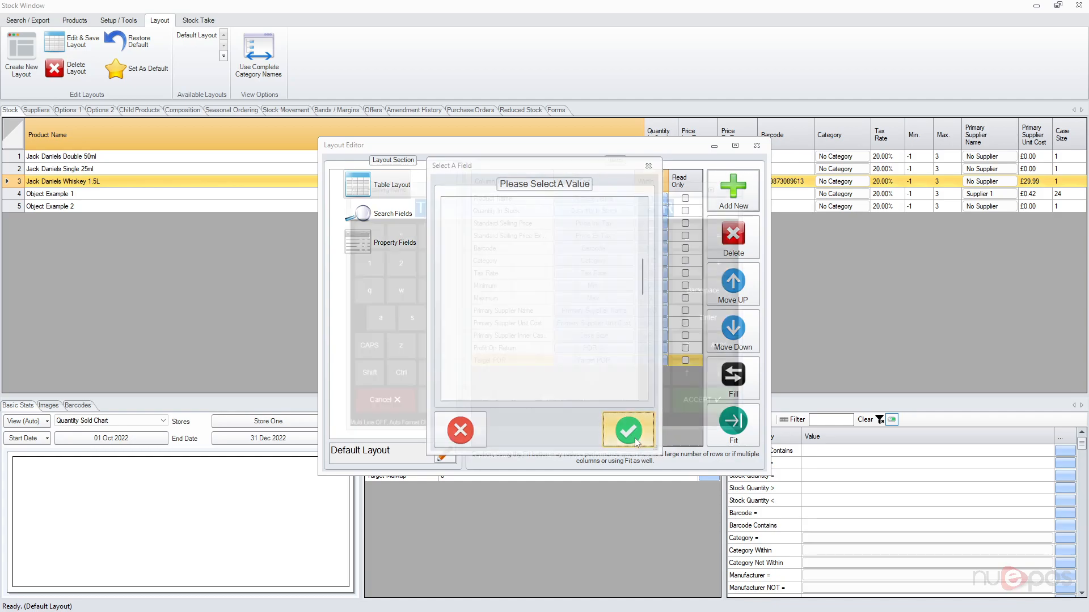
{"action": "left_click", "coordinate": [736, 412]}
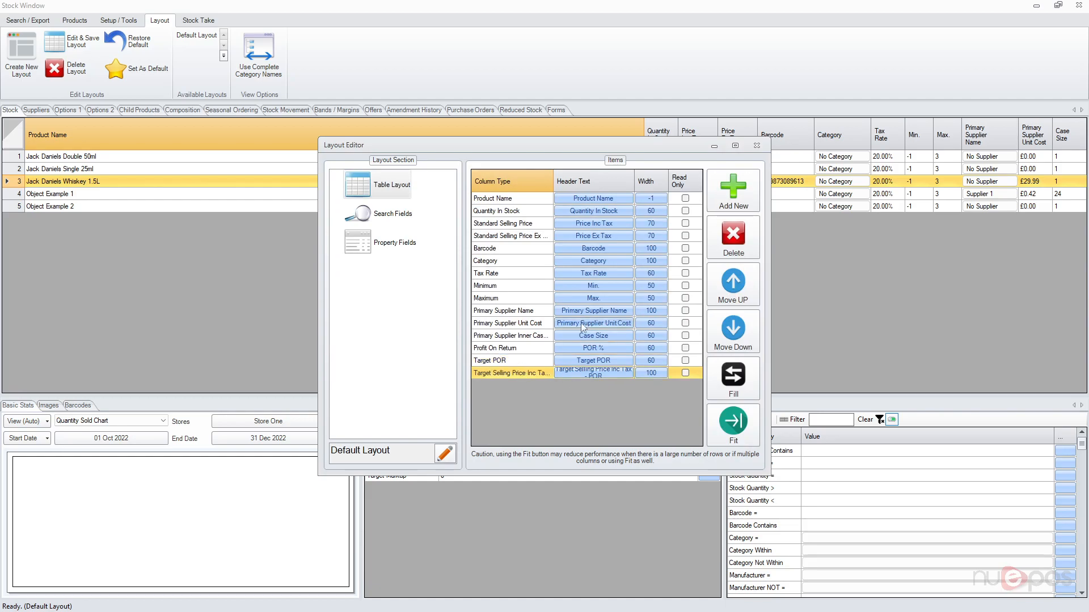
{"action": "left_click", "coordinate": [756, 146]}
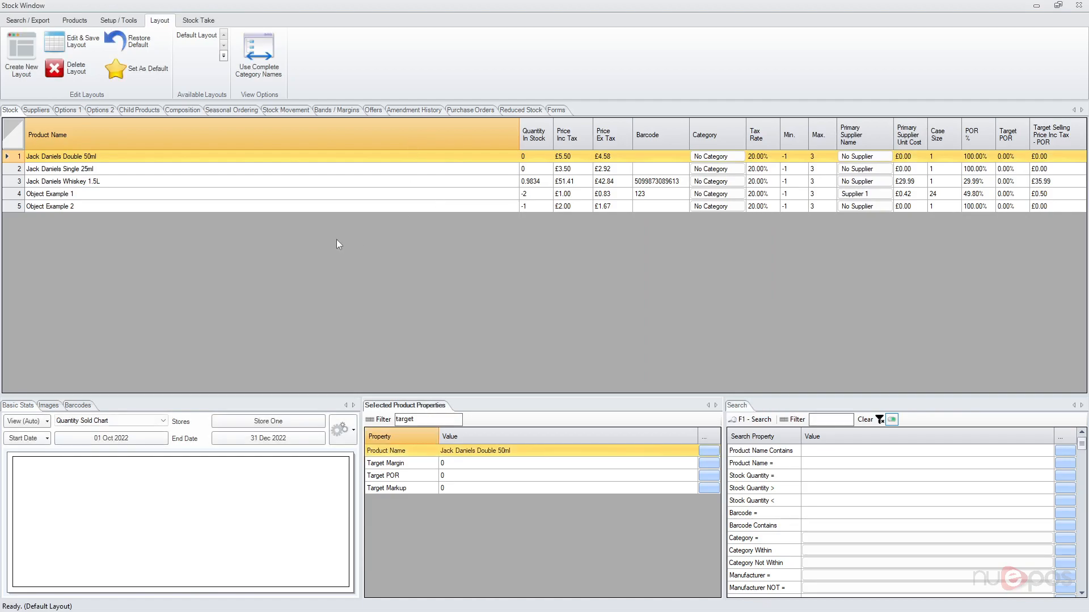
Set the Target POR of Jack Daniels Whiskey 1.5L to 30% in the stock table.
{"action": "left_click", "coordinate": [72, 183]}
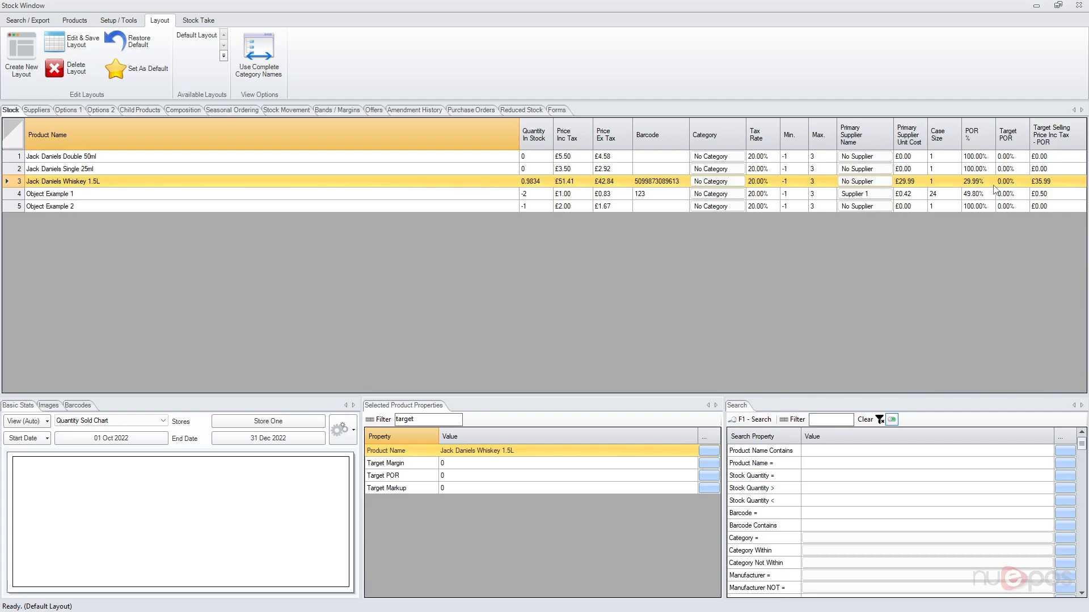
{"action": "left_click", "coordinate": [1012, 184]}
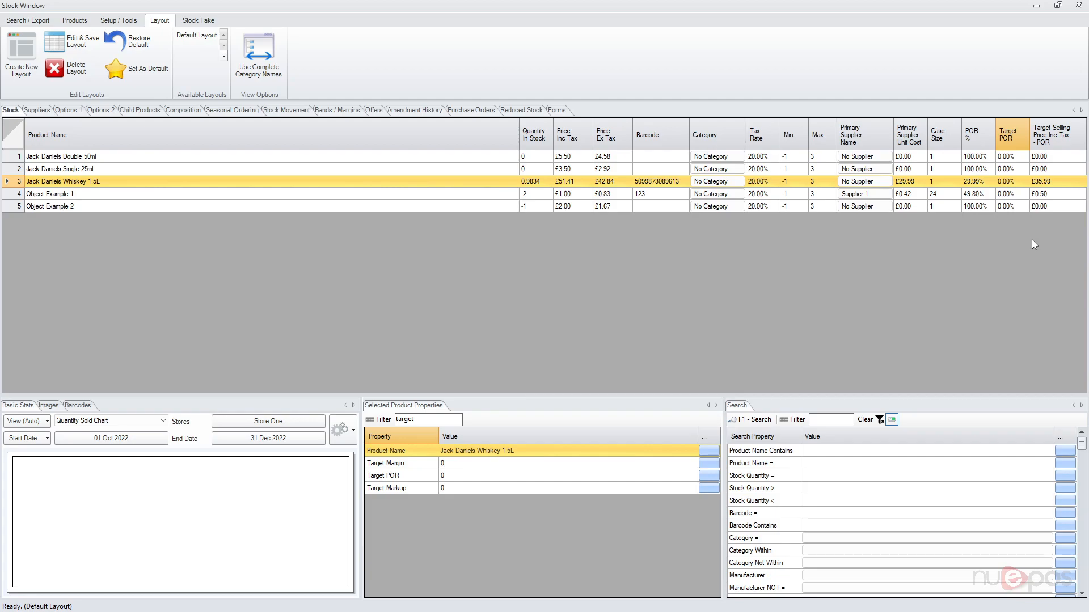
{"action": "type", "text": "30"}
{"action": "key", "text": "Return"}
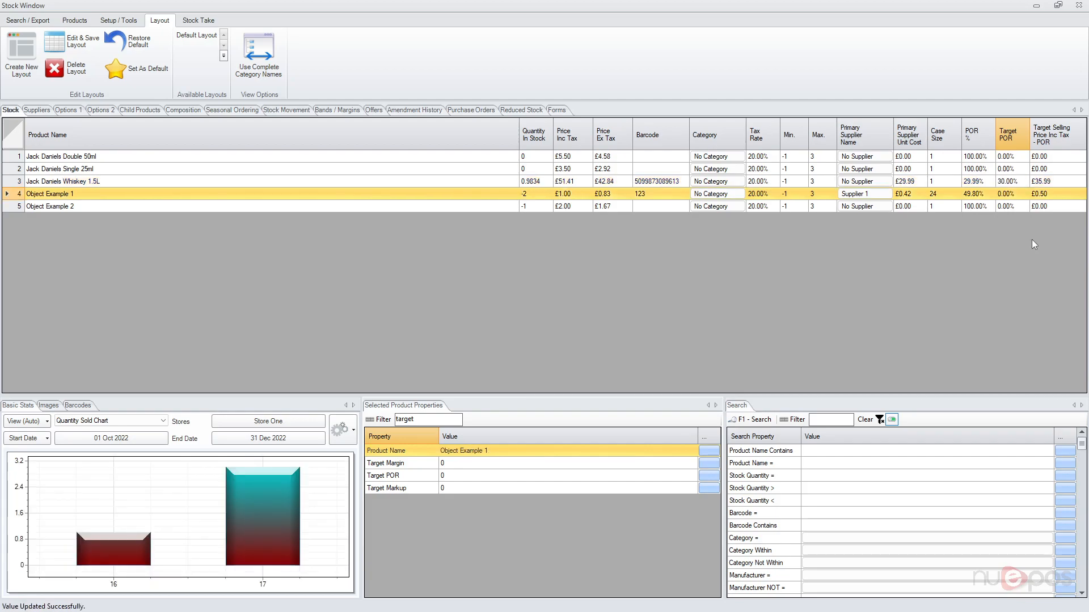
Refresh the product list and compare the whiskey's POR-based target selling price with its current selling prices.
{"action": "left_click", "coordinate": [978, 184]}
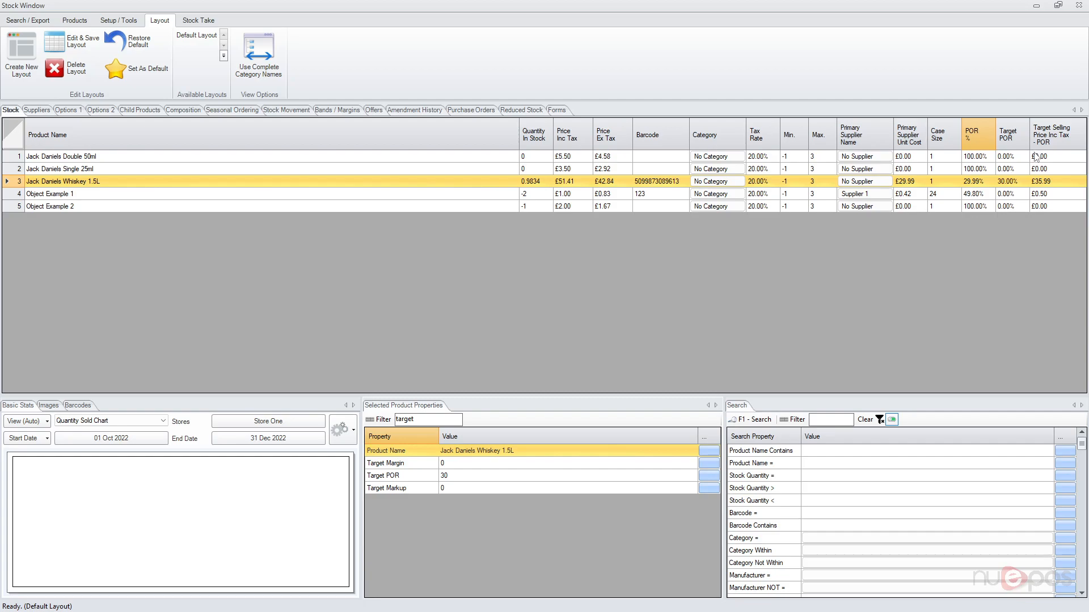
{"action": "key", "text": "F1"}
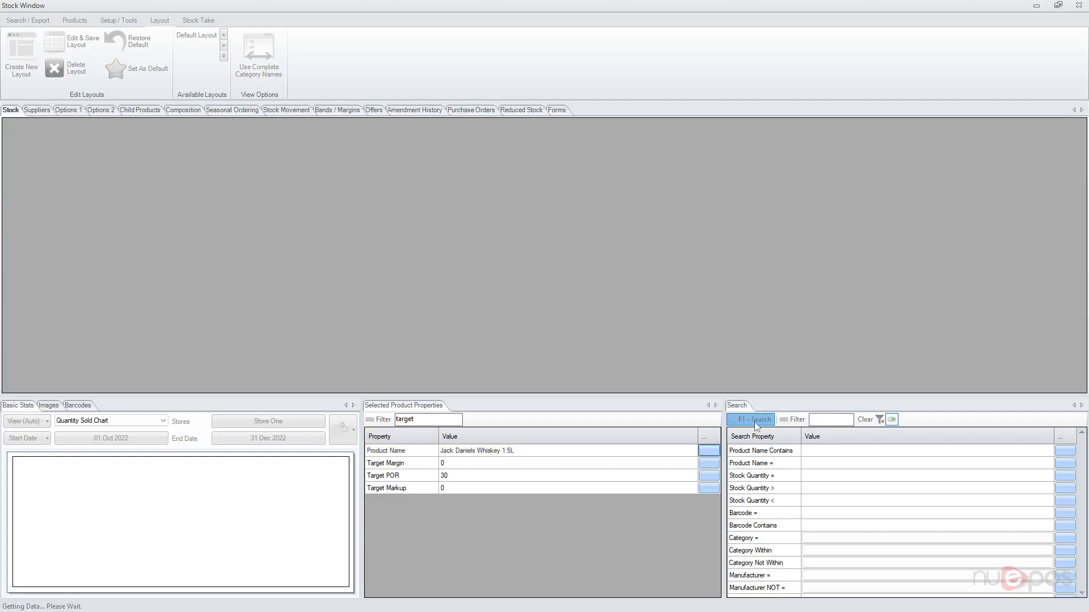
{"action": "left_click", "coordinate": [605, 181]}
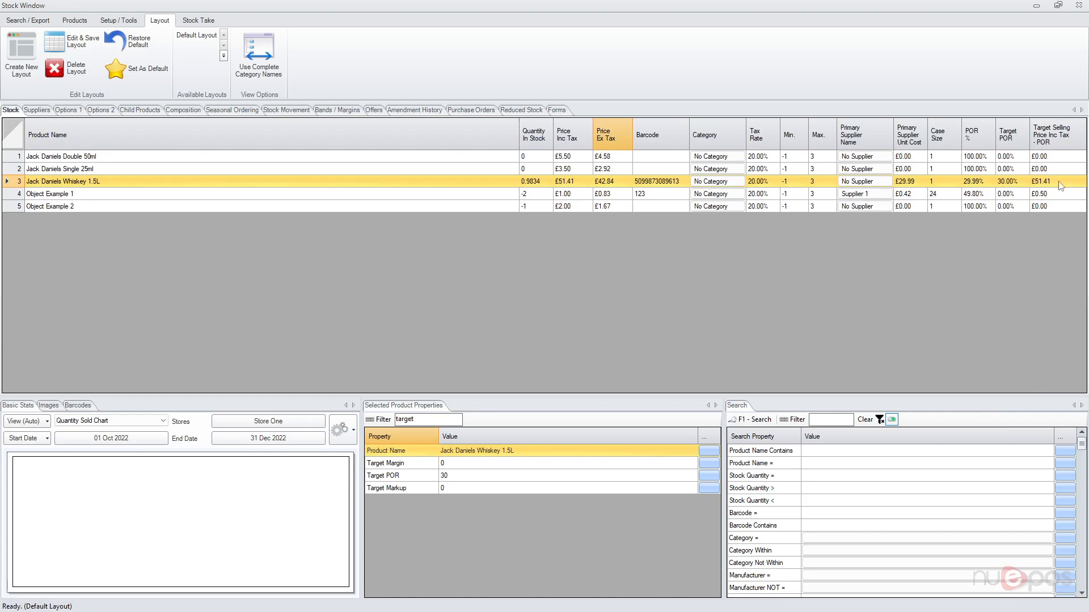
{"action": "left_click", "coordinate": [575, 181]}
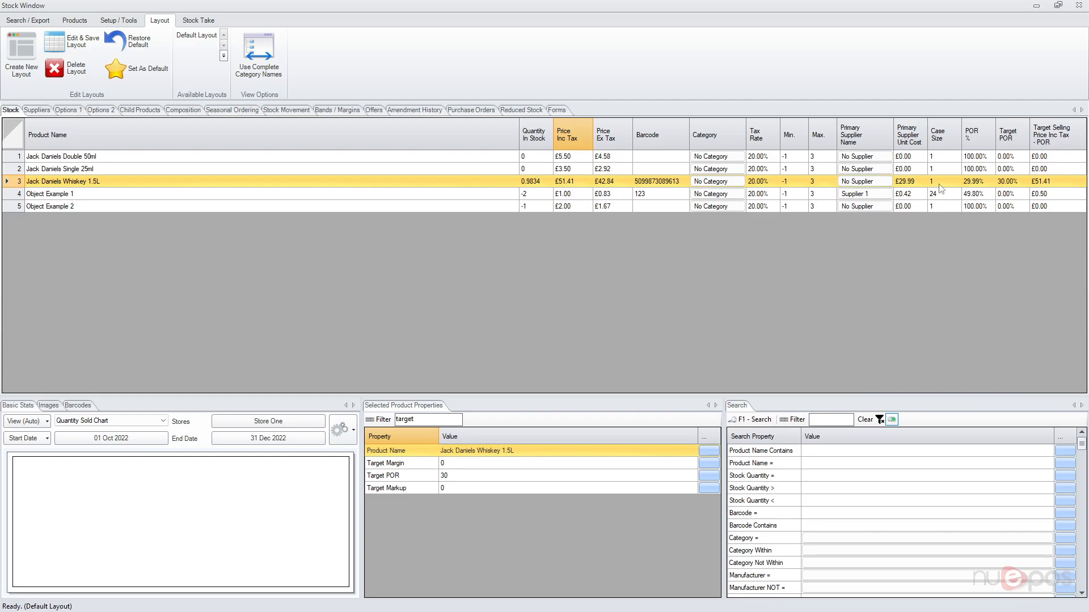
Set the Primary Supplier Unit Cost of Jack Daniels Whiskey 1.5L to £35.00.
{"action": "left_click", "coordinate": [917, 182]}
{"action": "type", "text": "35"}
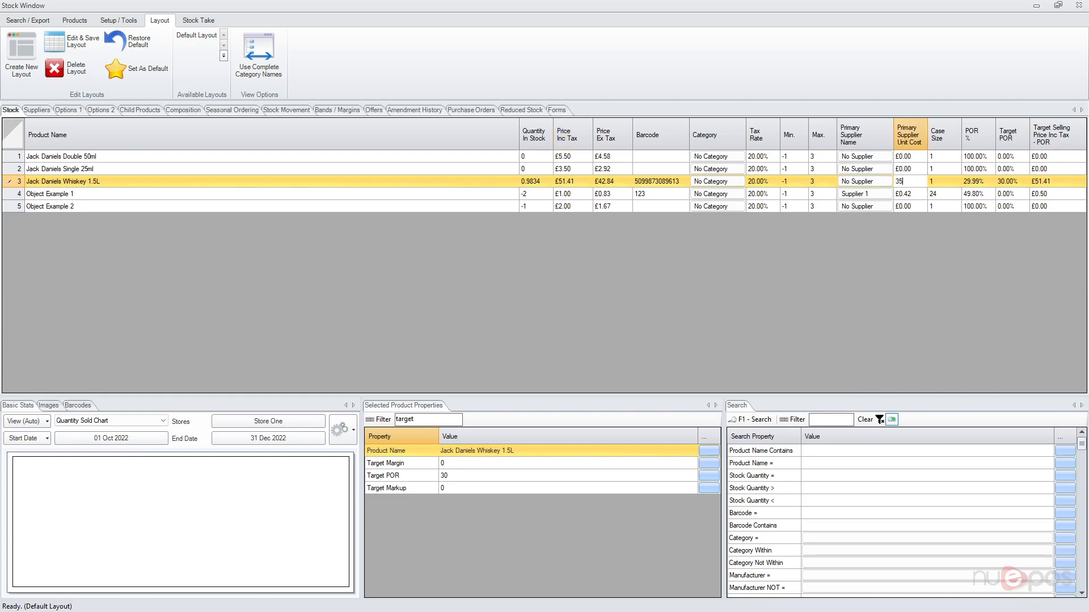
{"action": "key", "text": "Down"}
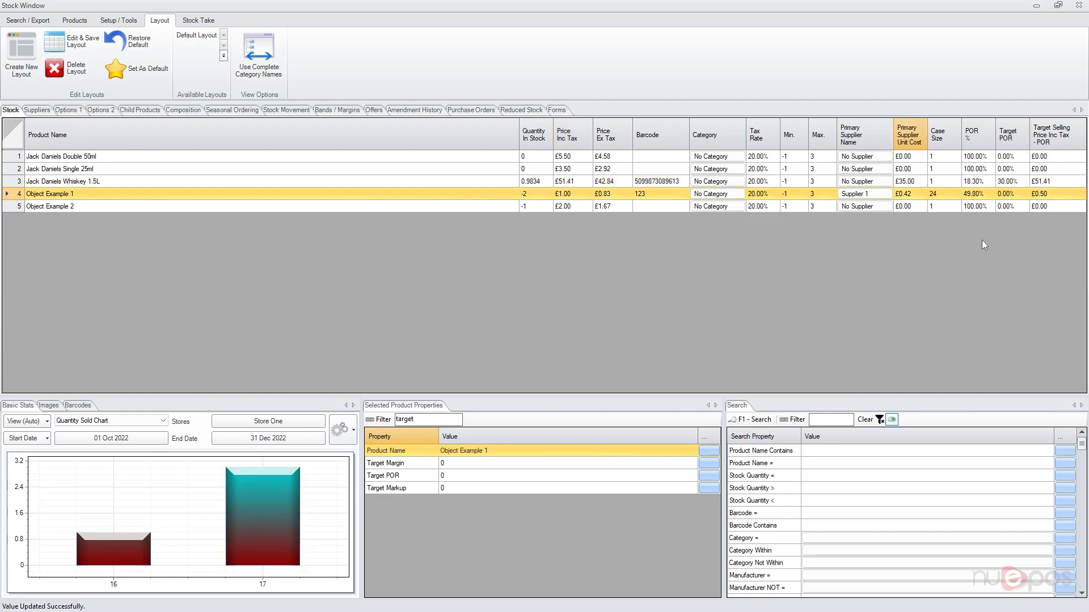
Reload the stock table and check how the new unit cost affects the whiskey's target selling price and POR against its current price.
{"action": "left_click", "coordinate": [757, 421]}
{"action": "left_click", "coordinate": [1057, 183]}
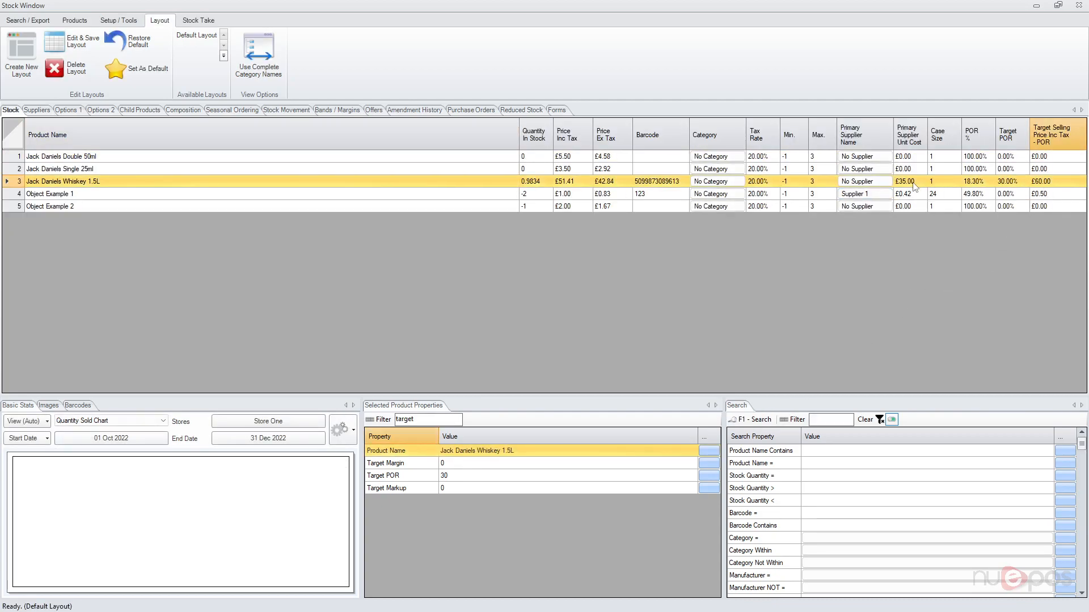
{"action": "left_click", "coordinate": [979, 186]}
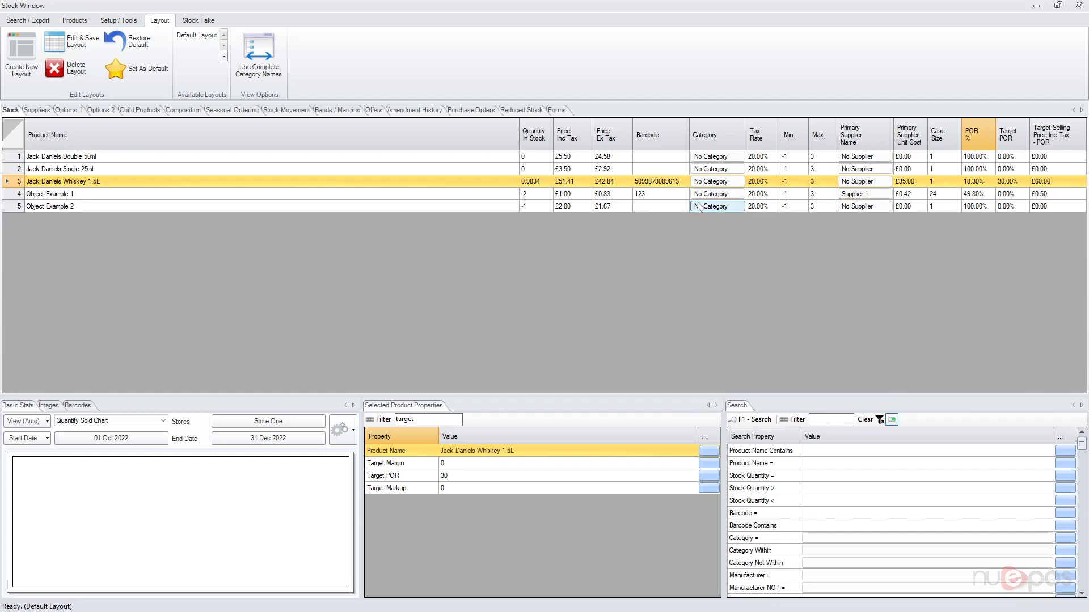
{"action": "left_click", "coordinate": [571, 183]}
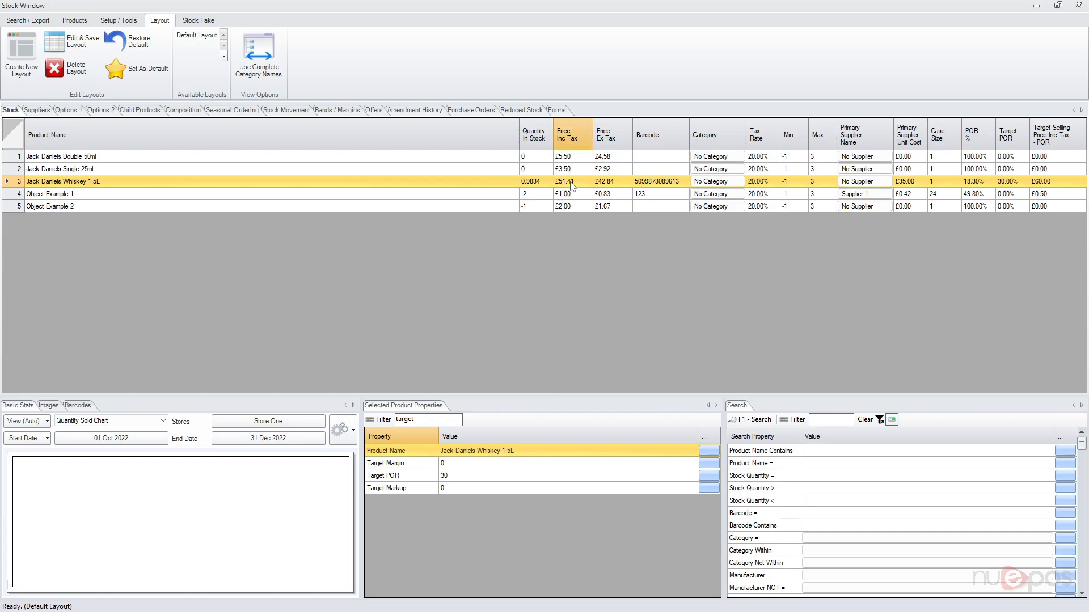